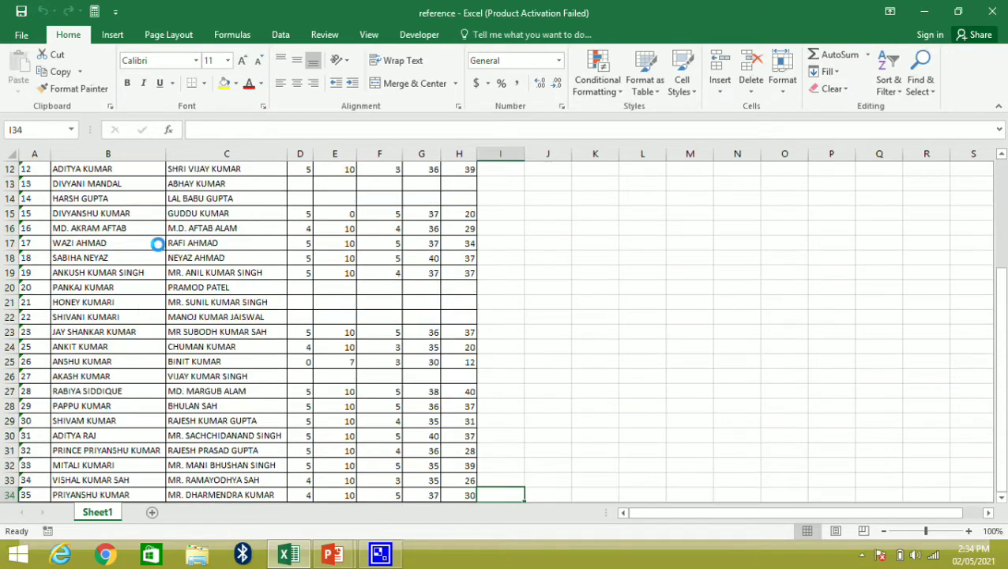
# Step: Examine the column headings in row 1 of the student marks table, from RollNo through written
pyautogui.press('Up')
pyautogui.press('Up')
pyautogui.press('Up')
pyautogui.press('Up')
pyautogui.press('Up')
pyautogui.press('Up')
pyautogui.press('Up')
pyautogui.press('Up')
pyautogui.press('Up')
pyautogui.press('Up')
pyautogui.press('Up')
pyautogui.press('Up')
pyautogui.press('Up')
pyautogui.press('Up')
pyautogui.press('Up')
pyautogui.press('Up')
pyautogui.press('Up')
pyautogui.press('Up')
pyautogui.press('Up')
pyautogui.press('Up')
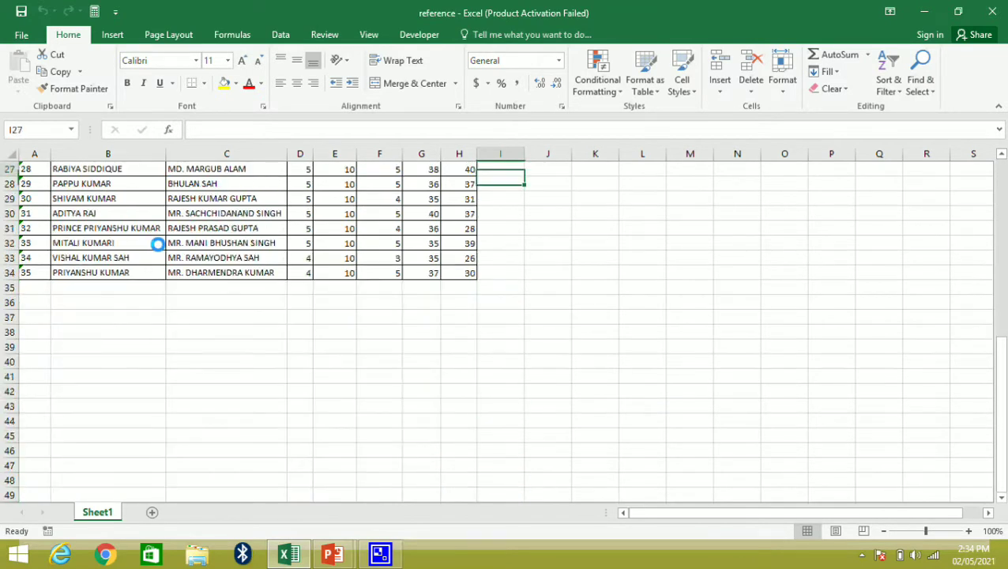
pyautogui.hotkey('ctrl', 'Up')
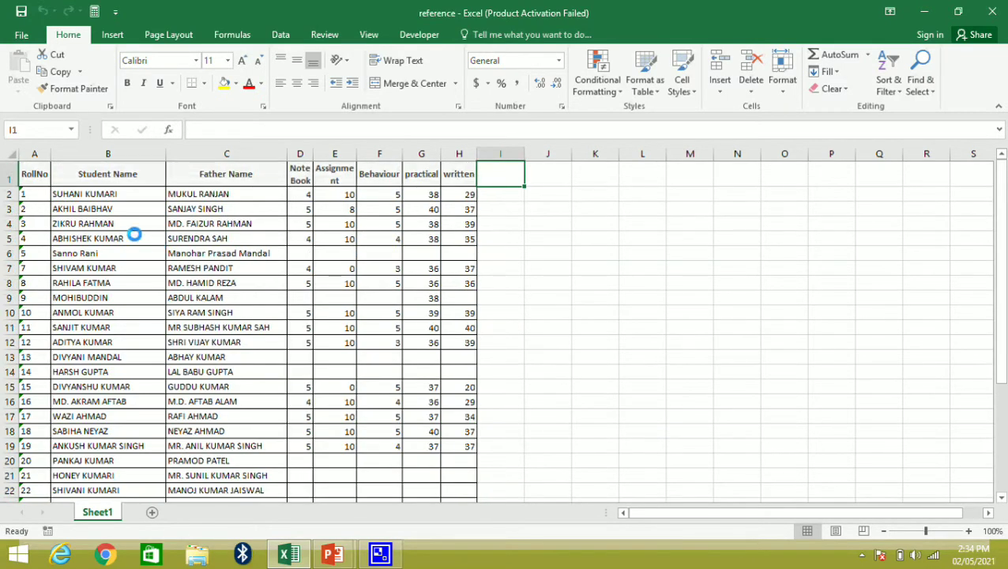
pyautogui.click(31, 172)
pyautogui.click(100, 175)
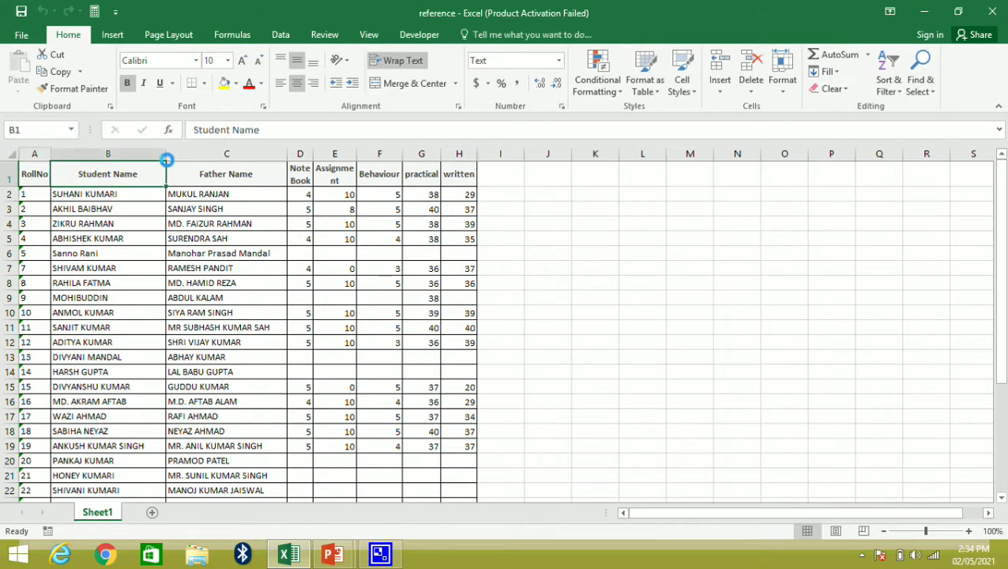
pyautogui.click(235, 182)
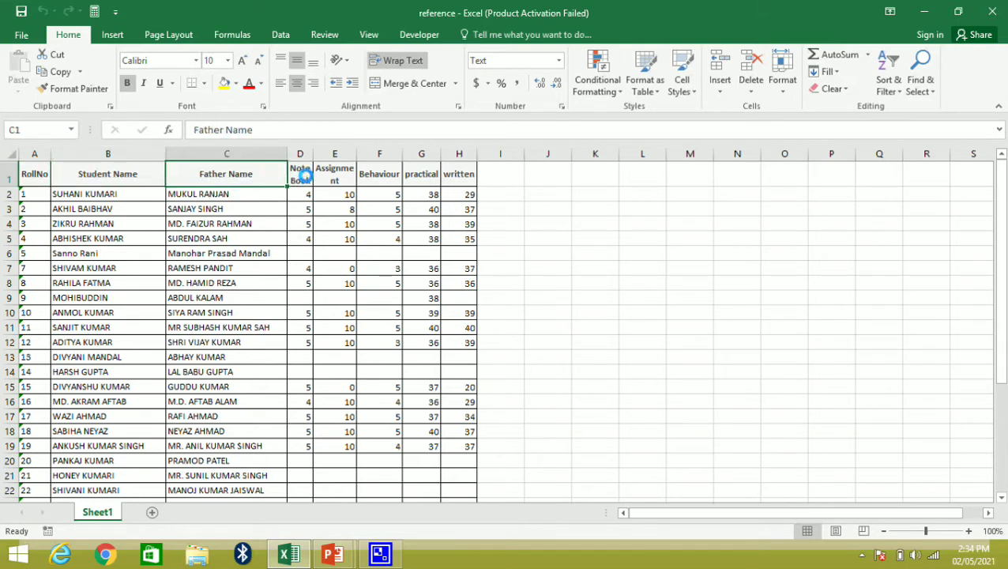
pyautogui.click(301, 174)
pyautogui.click(336, 175)
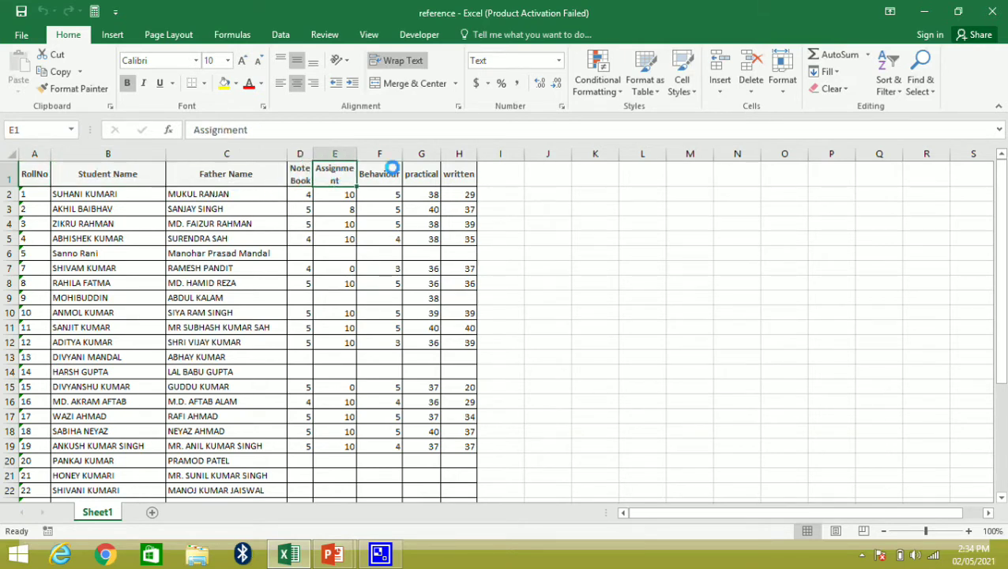
pyautogui.click(386, 173)
pyautogui.click(417, 173)
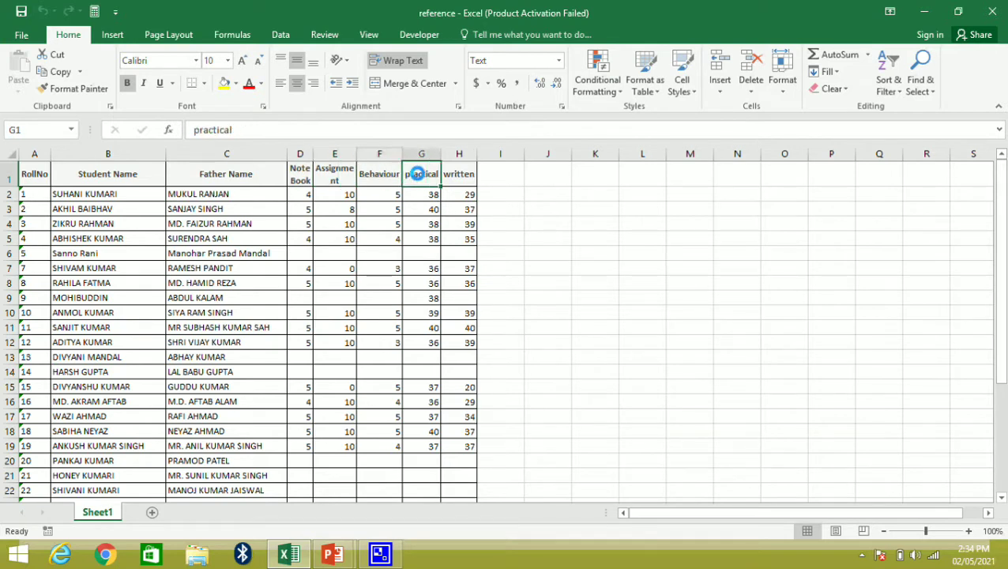
pyautogui.click(455, 176)
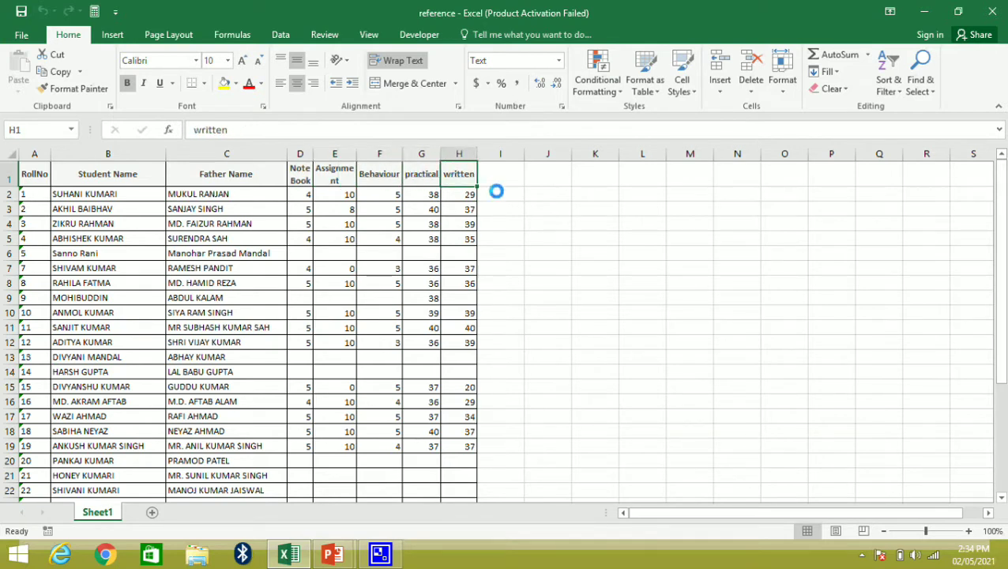
# Step: Add the heading "total" in cell I1, beside the written column
pyautogui.click(496, 164)
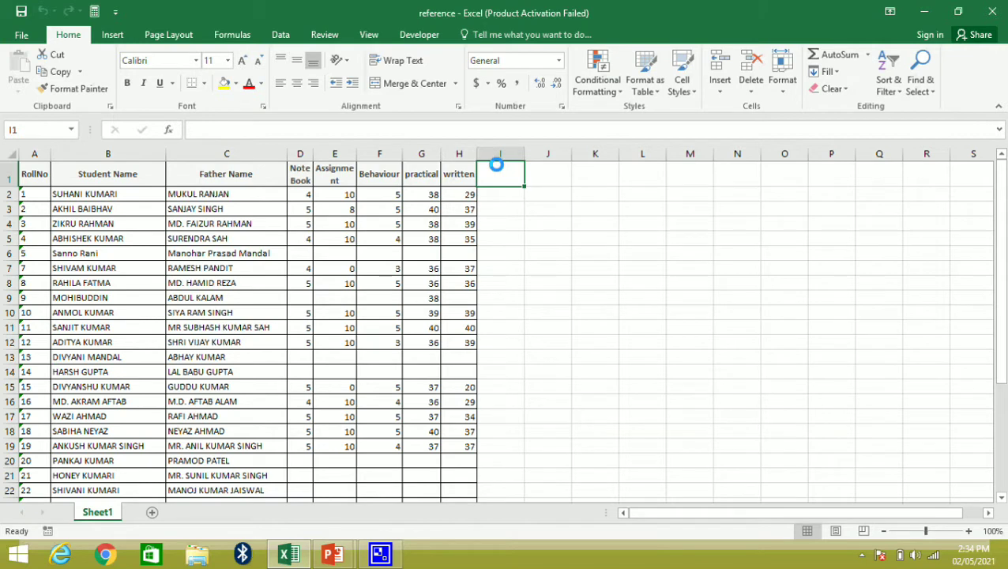
pyautogui.write('total')
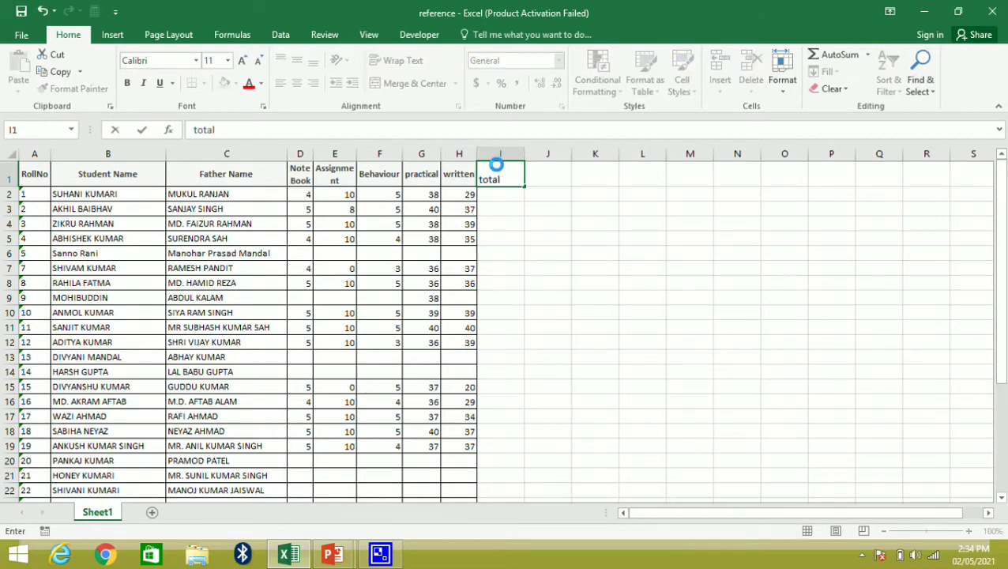
pyautogui.press('Return')
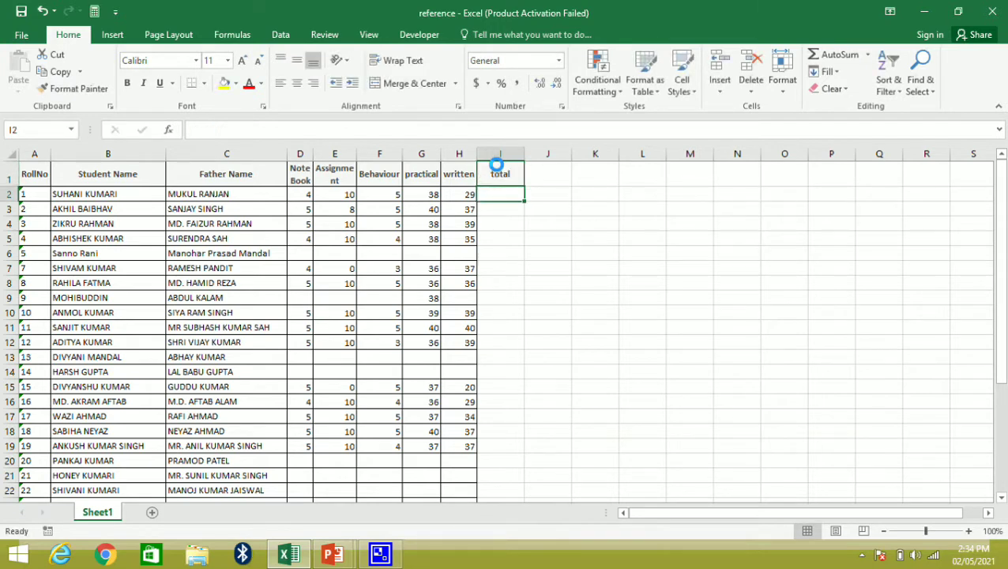
pyautogui.write('=')
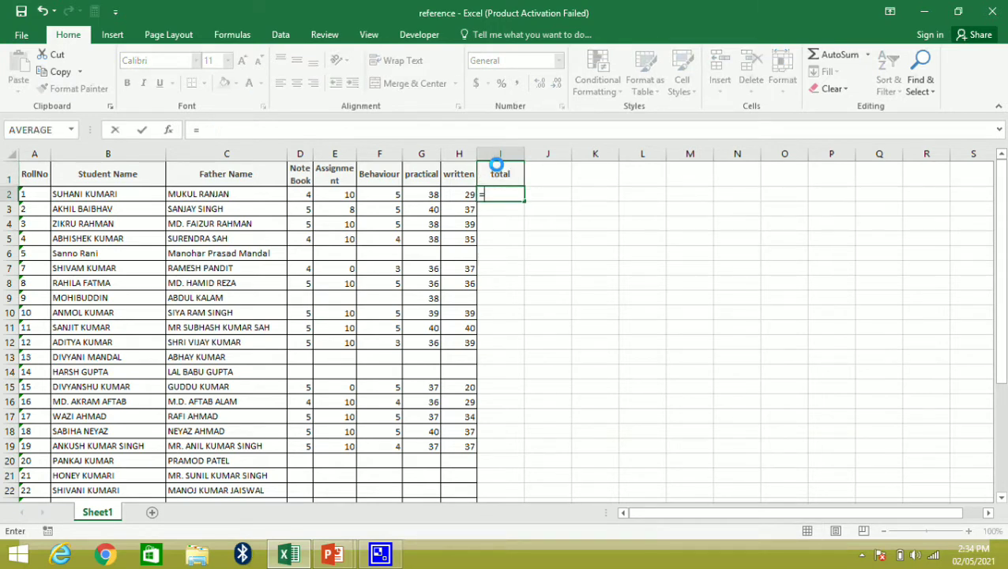
pyautogui.moveTo(496, 163); pyautogui.dragTo(509, 194)
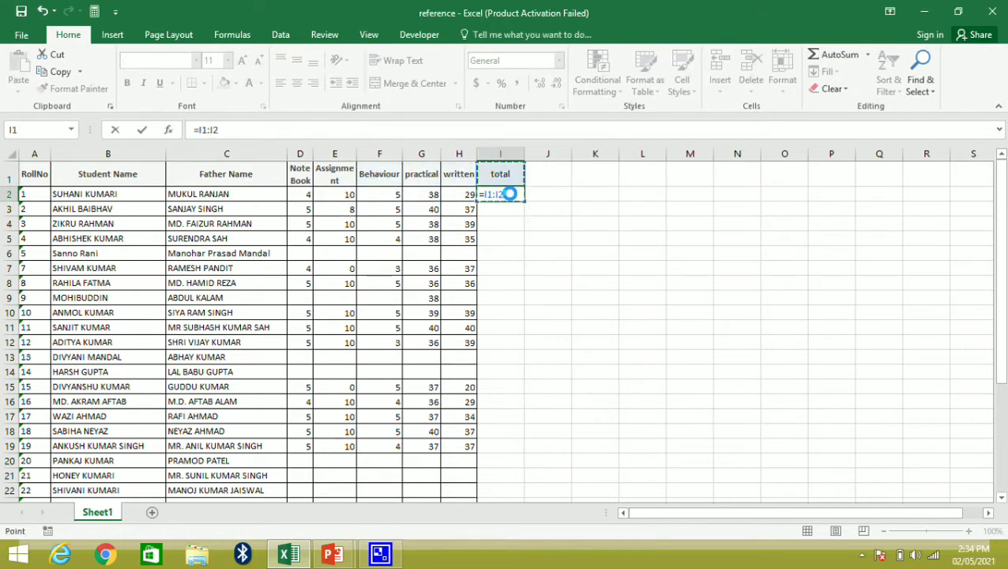
pyautogui.press('Escape')
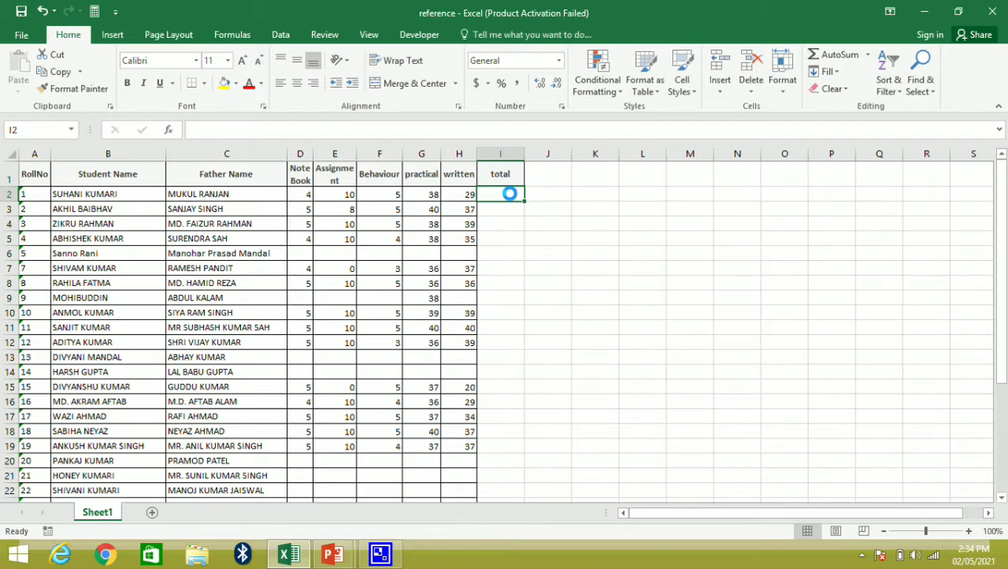
# Step: Enter the formula =d2+e2+f2+g2+h2 in cell I2 to add up the first student's marks
pyautogui.write('=')
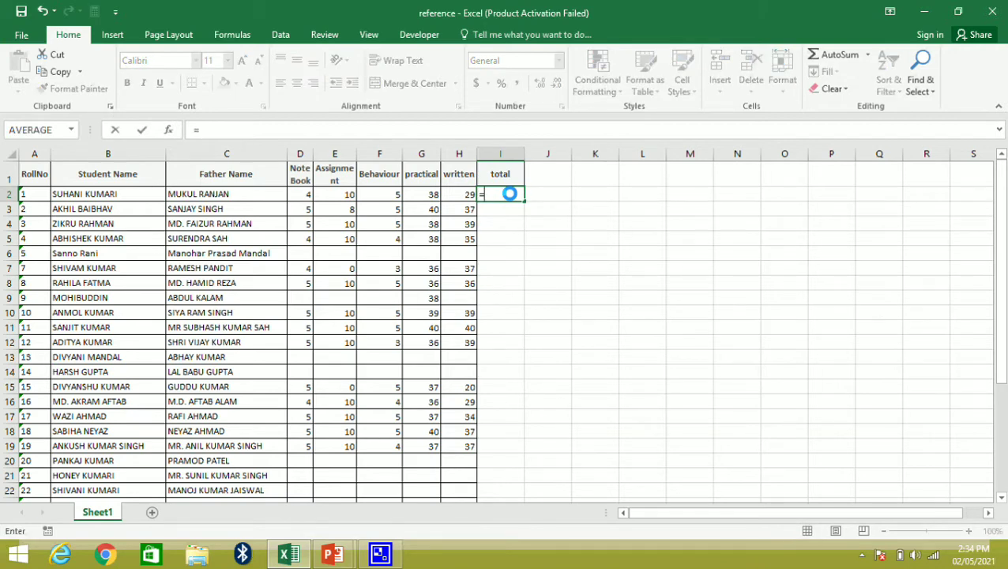
pyautogui.write('d2+')
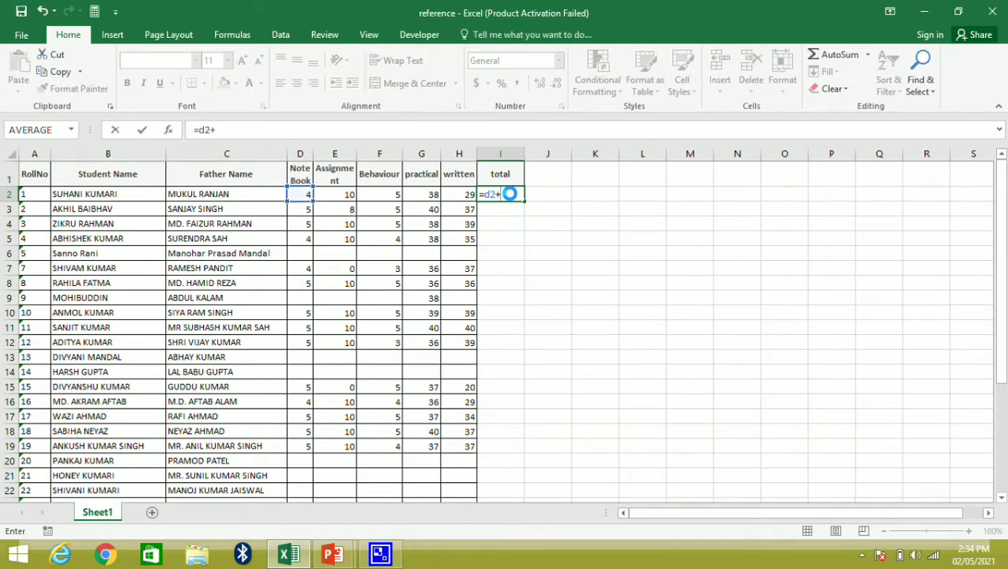
pyautogui.write('e2+')
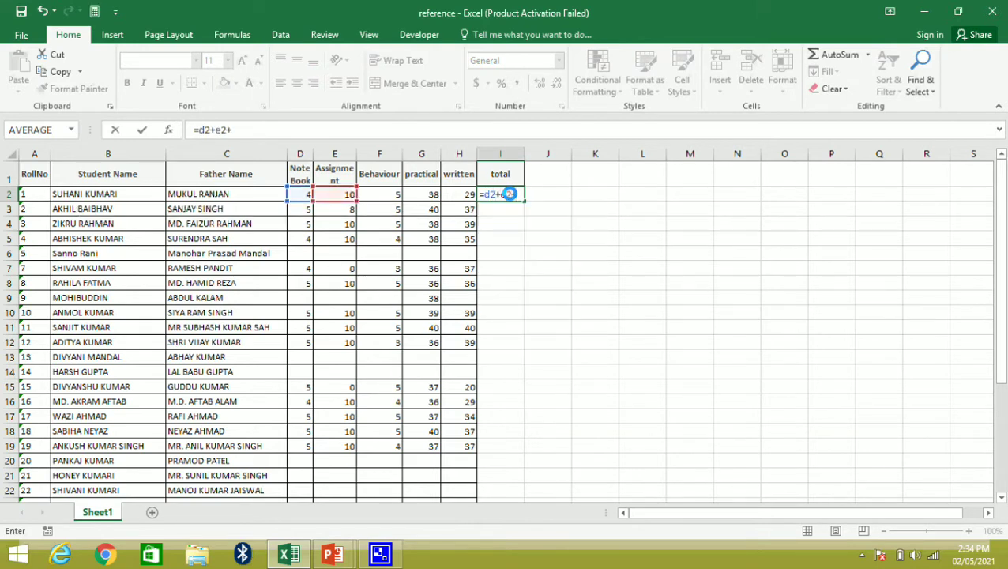
pyautogui.write('f')
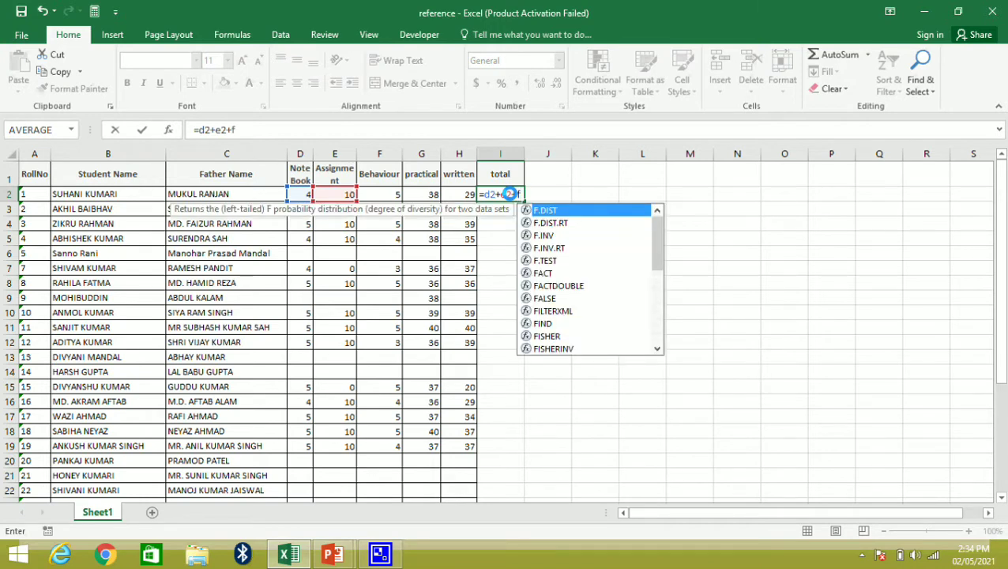
pyautogui.write('2+')
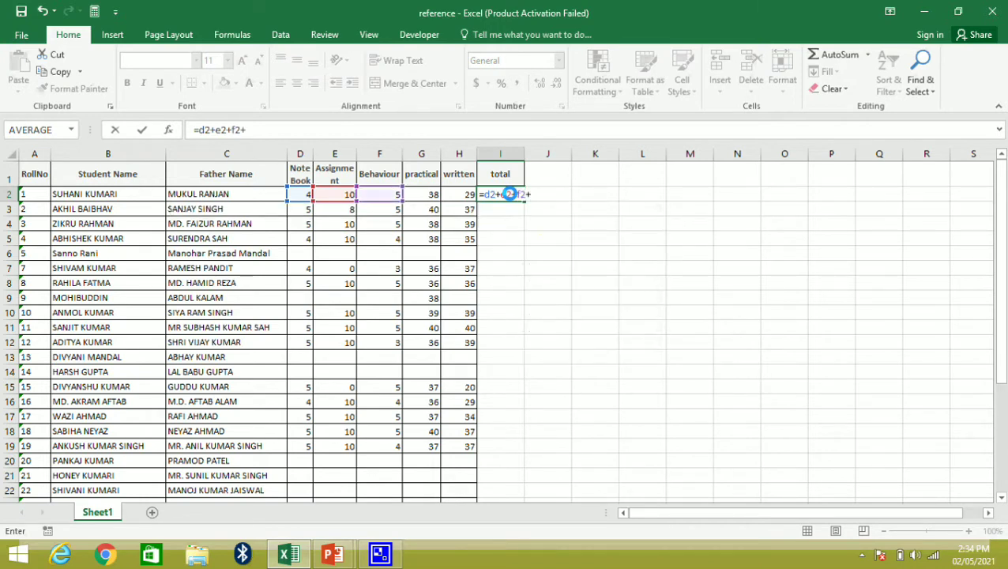
pyautogui.write('g')
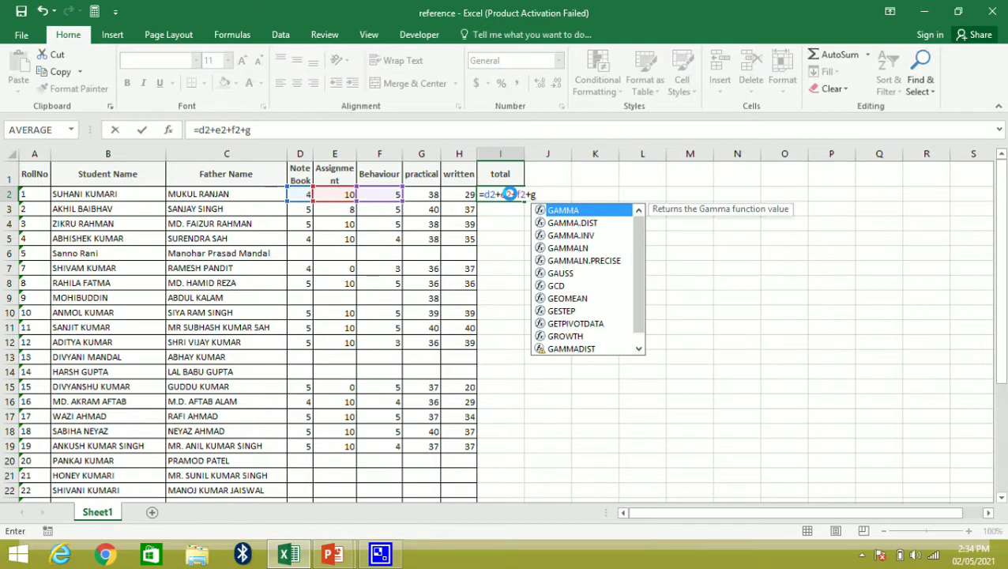
pyautogui.write('2+h')
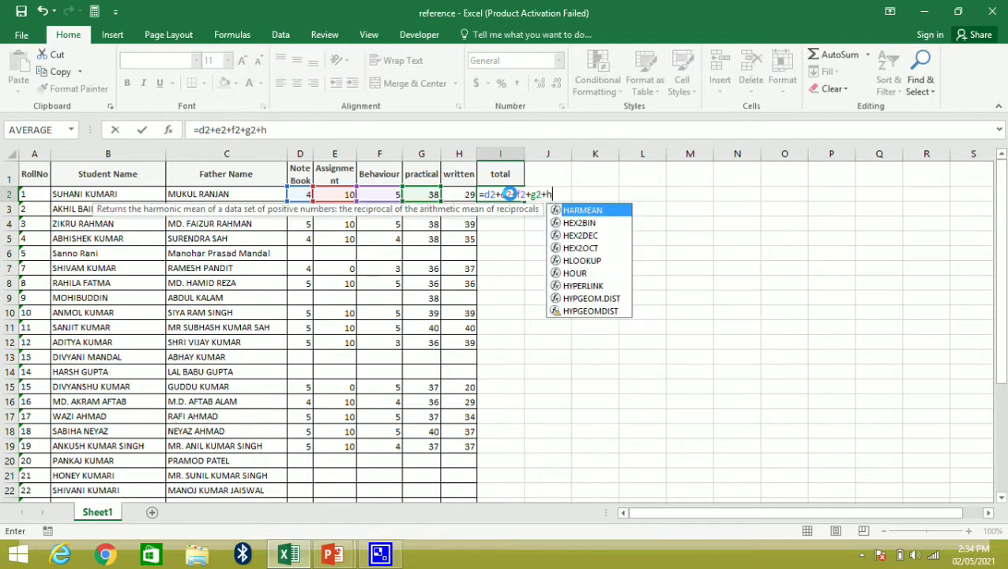
pyautogui.write('2')
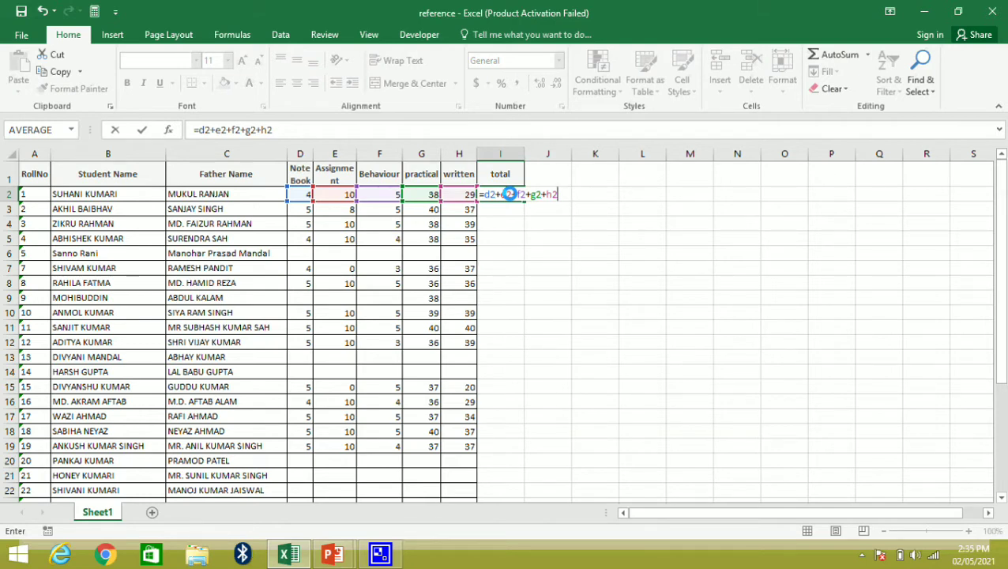
pyautogui.press('Return')
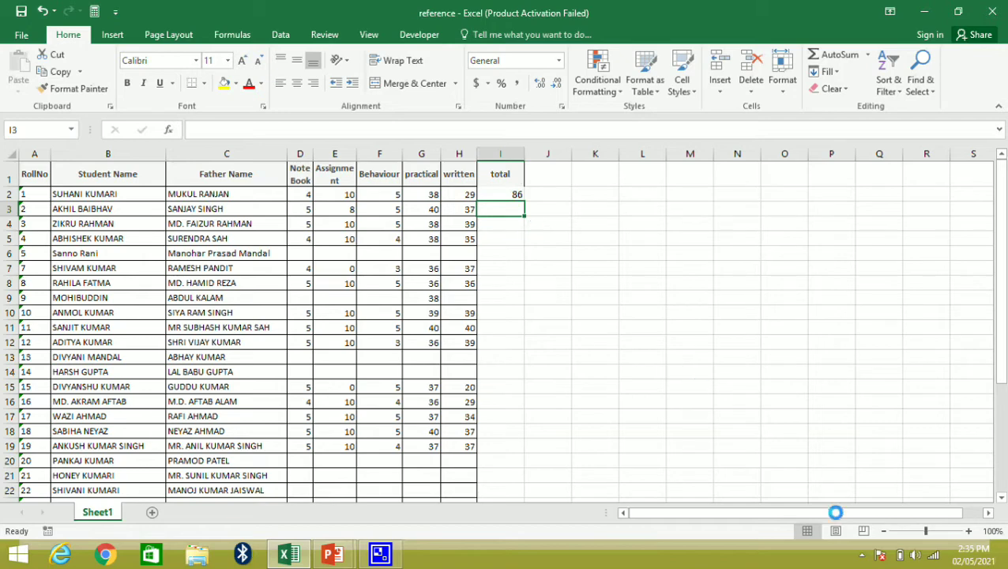
# Step: Fill the total formula from I2 down the column for all the remaining students
pyautogui.click(969, 531)
pyautogui.click(969, 531)
pyautogui.click(969, 531)
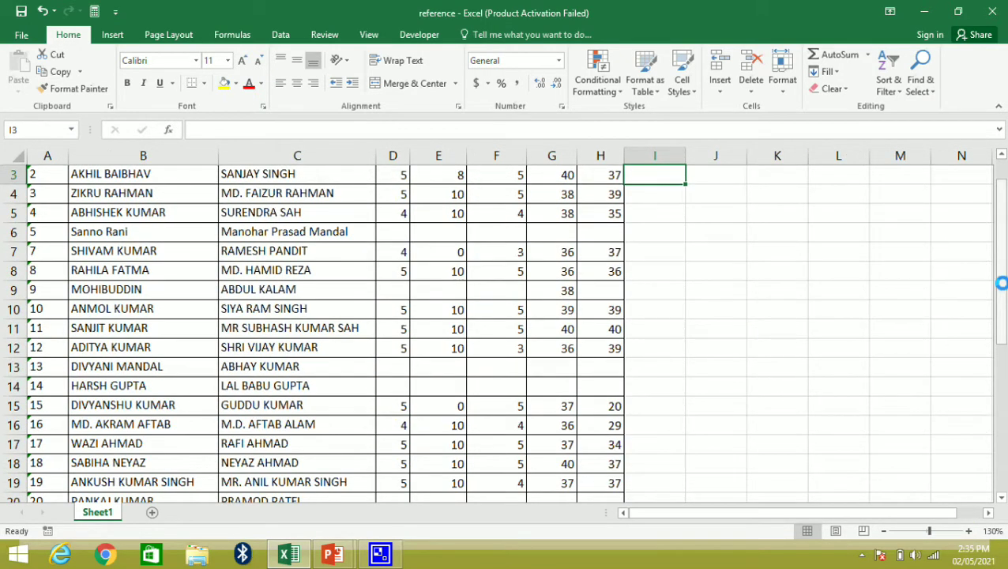
pyautogui.moveTo(1001, 283); pyautogui.dragTo(1000, 211)
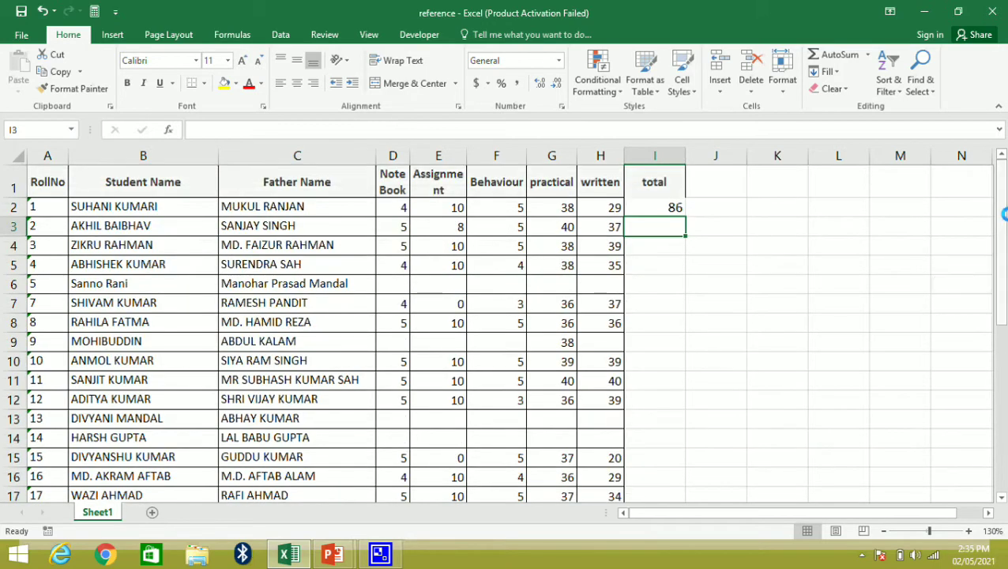
pyautogui.click(670, 209)
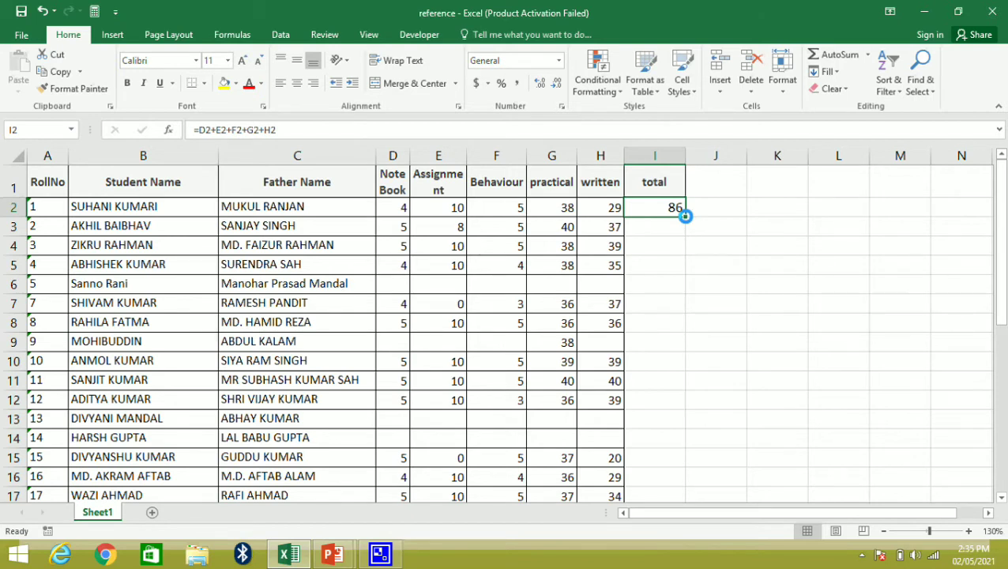
pyautogui.doubleClick(685, 215)
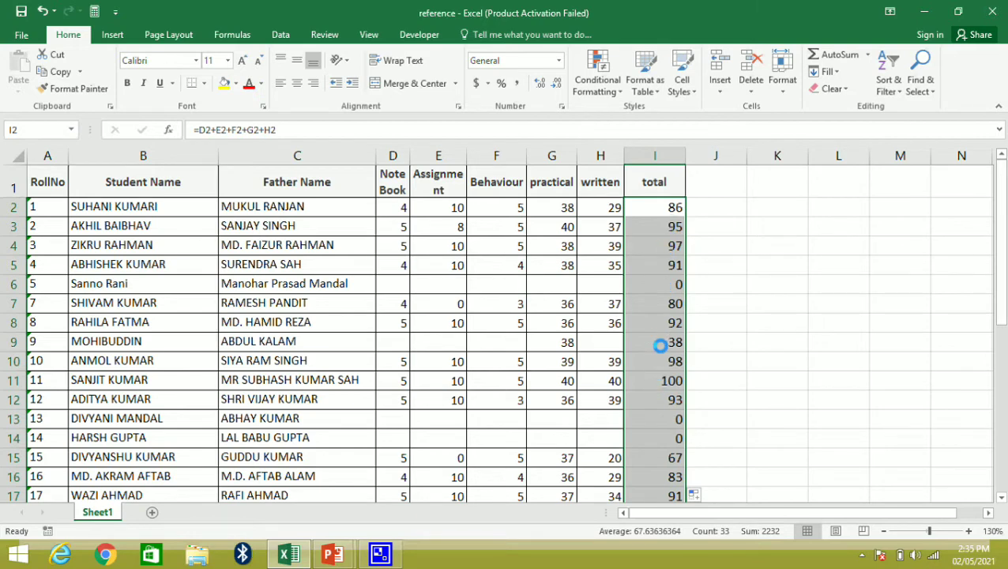
# Step: Inspect the formulas in I2, I3 and I11 to compare their cell references
pyautogui.click(673, 209)
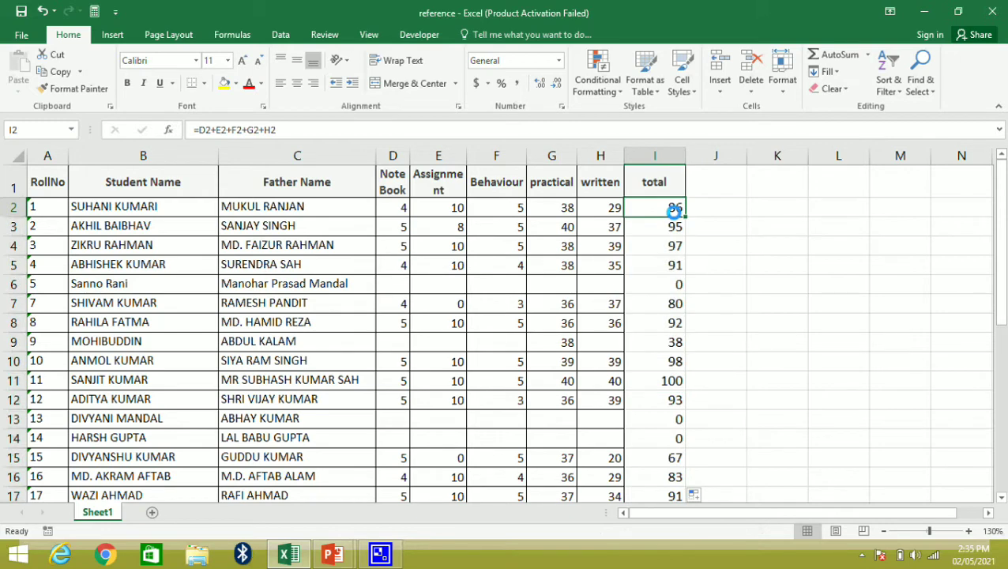
pyautogui.press('Down')
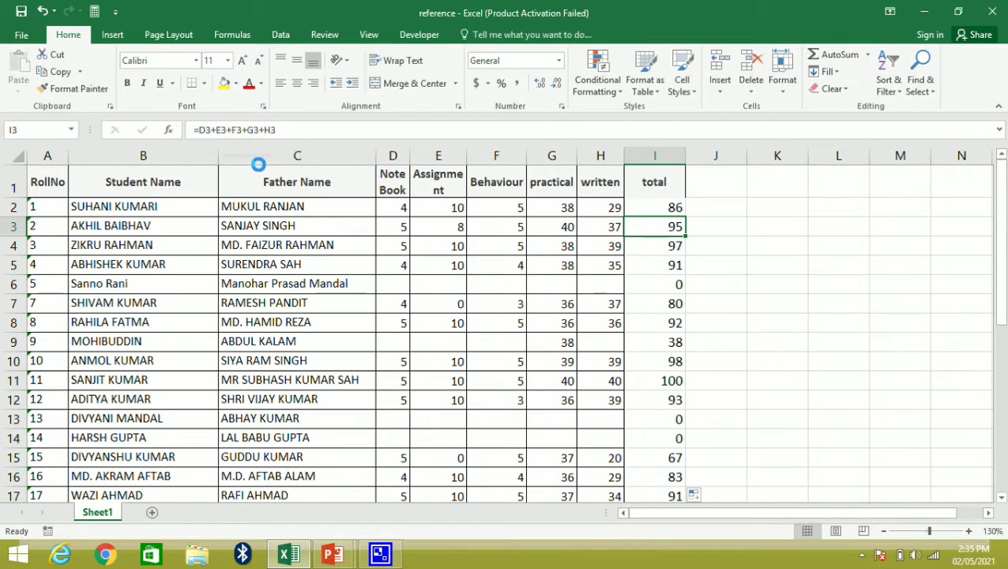
pyautogui.click(673, 382)
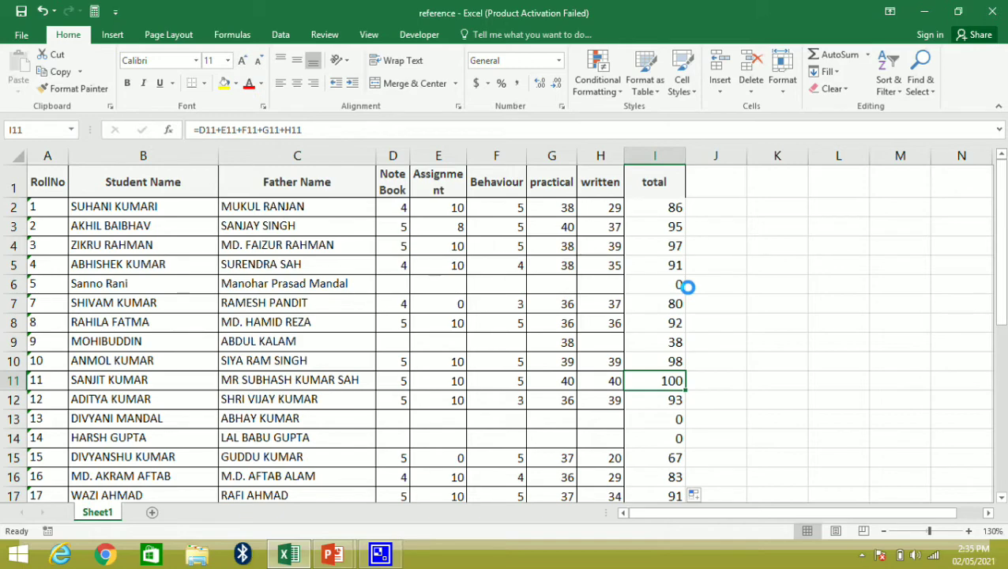
# Step: Switch to the cell_referencing PowerPoint slide show and advance from the relative cell reference slide to the full absolute cell reference explanation
pyautogui.hotkey('alt', 'Tab')
pyautogui.hotkey('alt', 'Tab')
pyautogui.hotkey('alt', 'Tab')
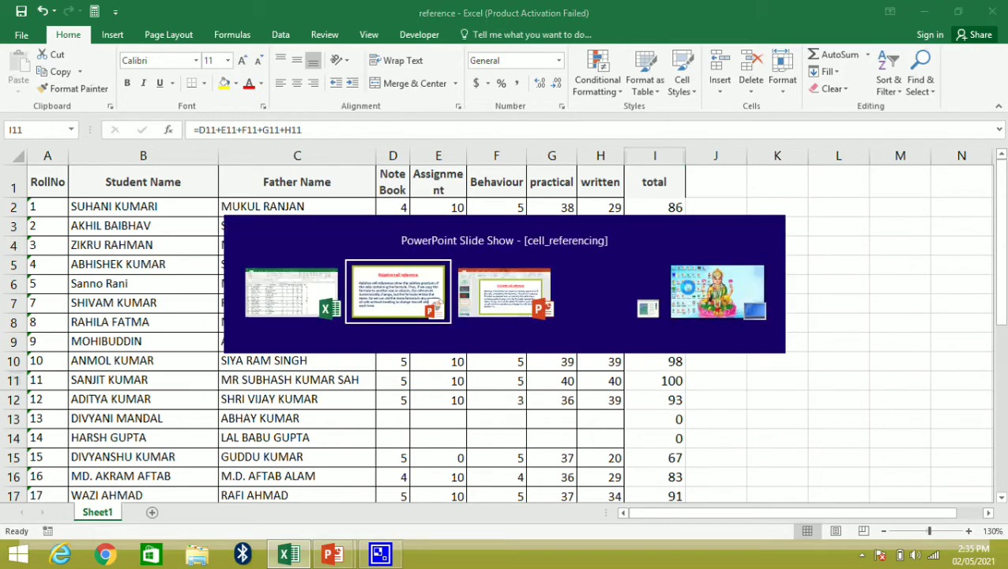
pyautogui.hotkey('alt', 'Tab')
pyautogui.hotkey('alt', 'Tab')
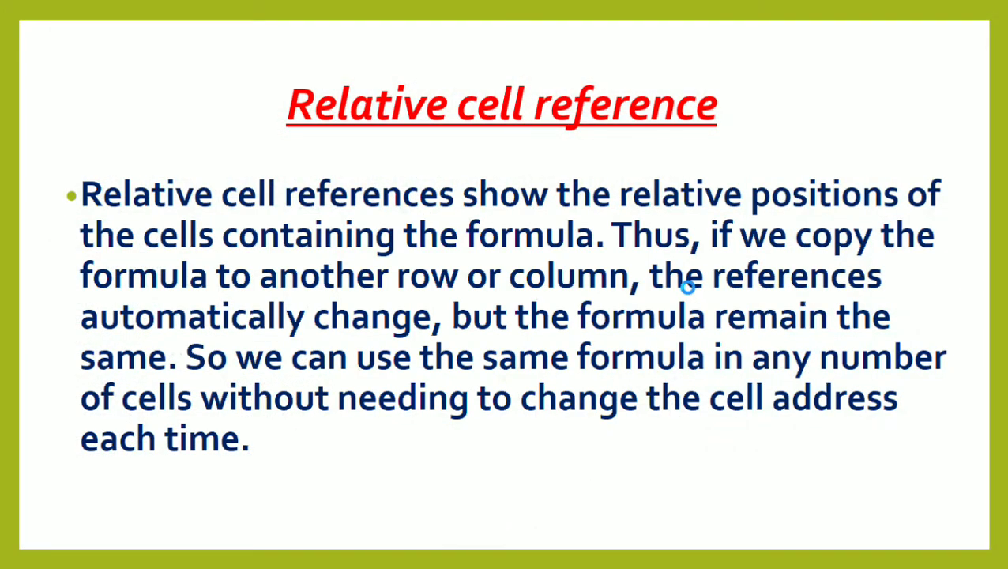
pyautogui.click(688, 287)
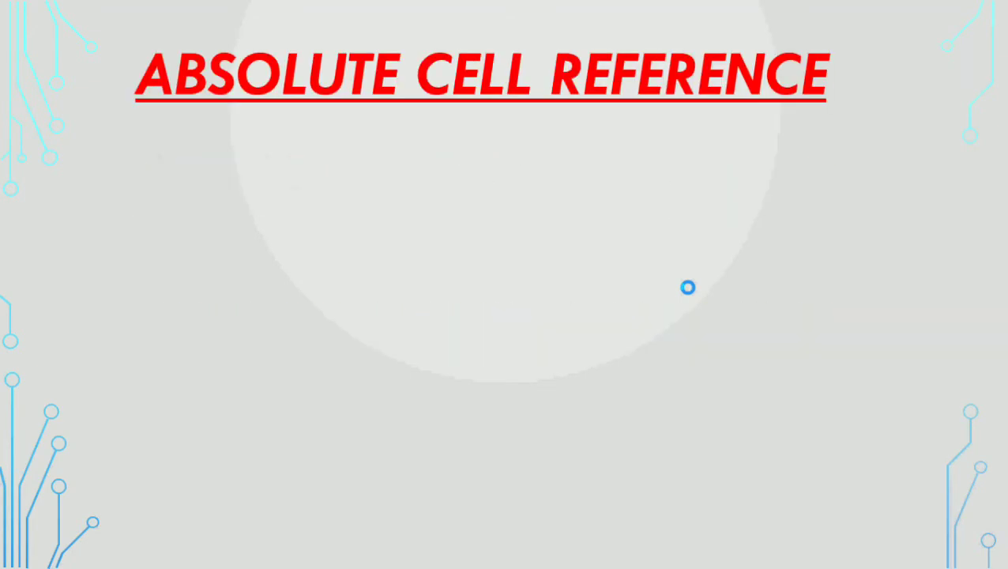
pyautogui.click(688, 287)
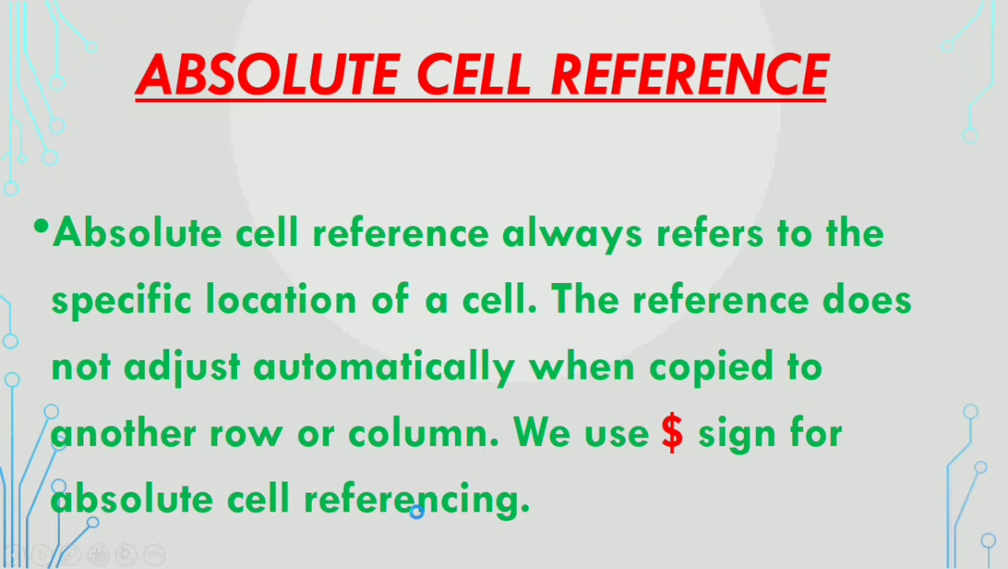
# Step: Switch to the reference workbook in Excel and enter the header "toal marks" in cell J1
pyautogui.hotkey('alt', 'Tab')
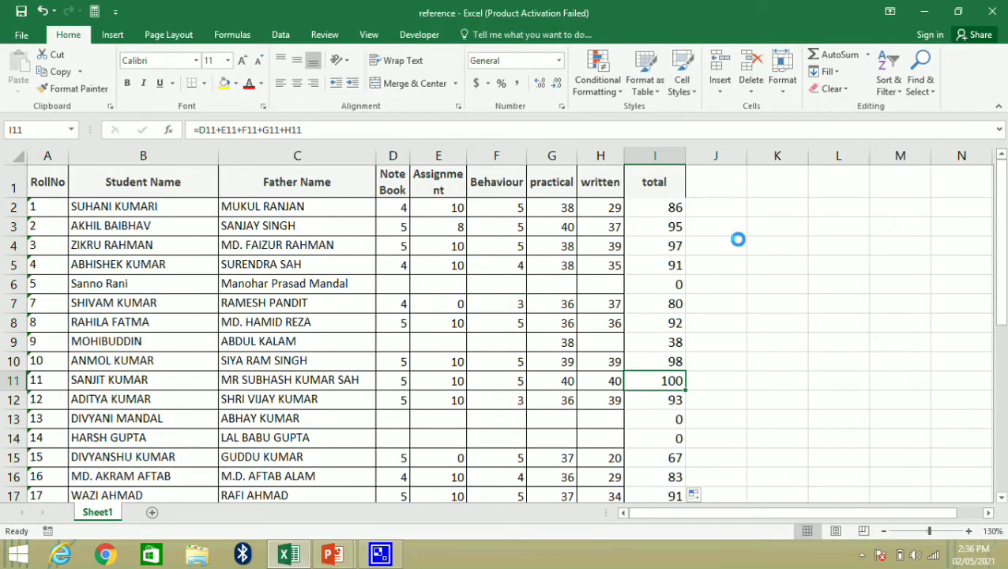
pyautogui.click(707, 184)
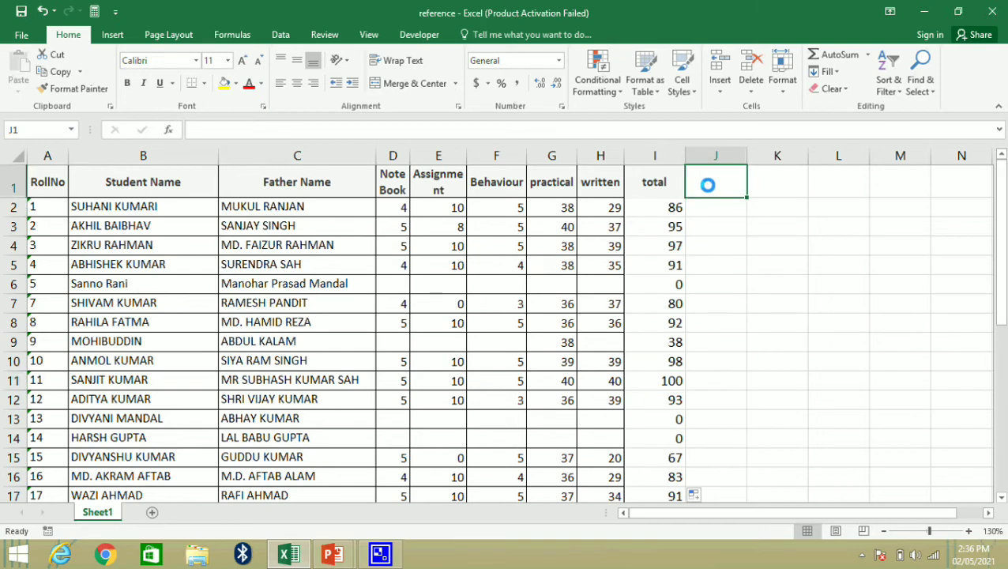
pyautogui.write('toal')
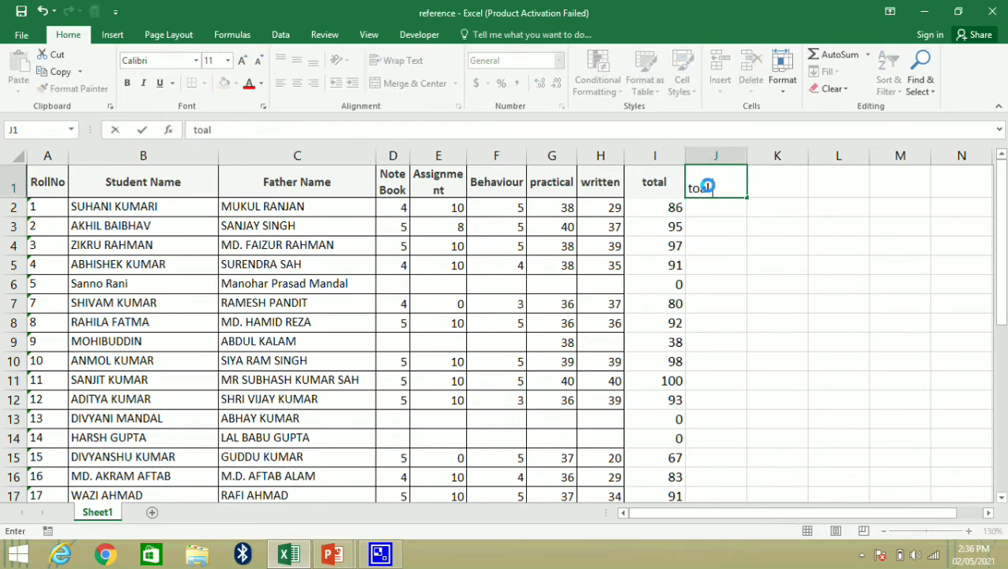
pyautogui.write(' marks')
pyautogui.press('Return')
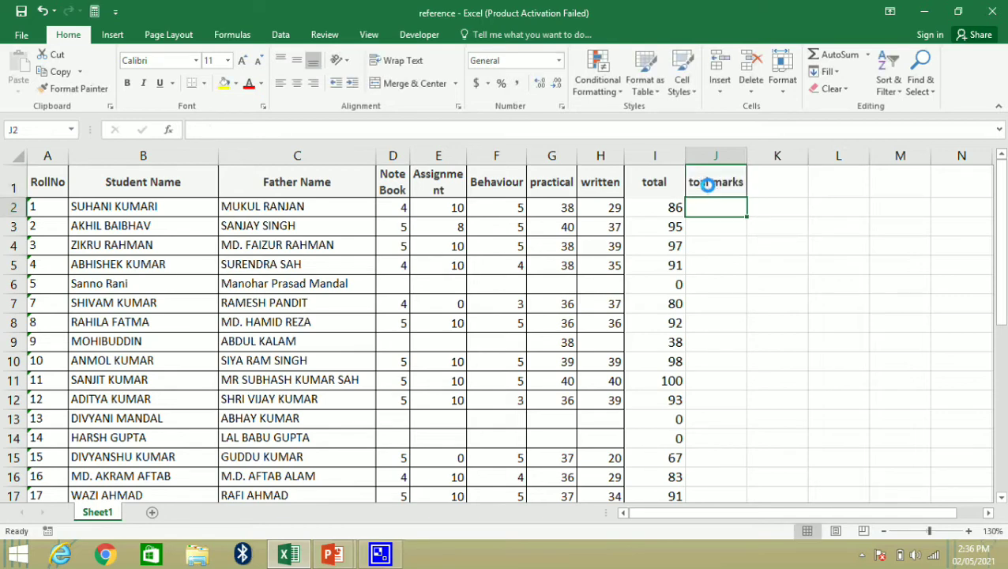
# Step: Enter the formula =$d2 in cell J2 to refer to the first student's Note Book mark
pyautogui.write('=')
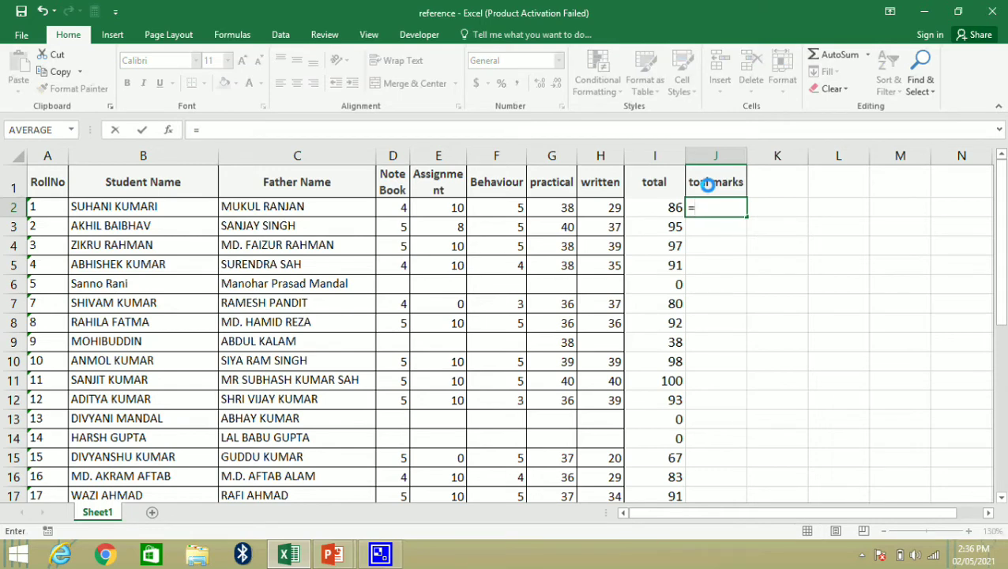
pyautogui.write('$d2')
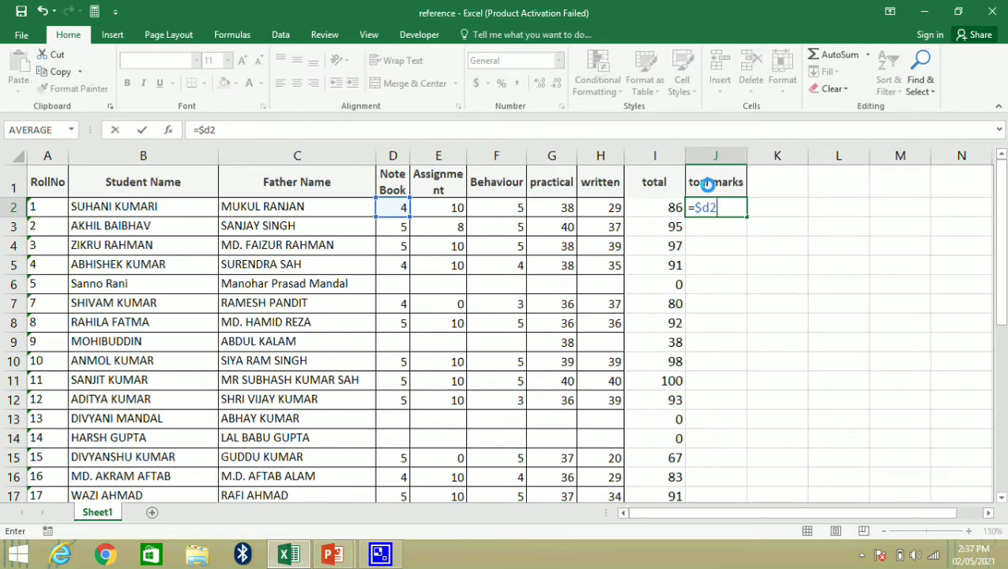
pyautogui.hotkey('ctrl', 'Return')
pyautogui.press('Left')
pyautogui.press('Right')
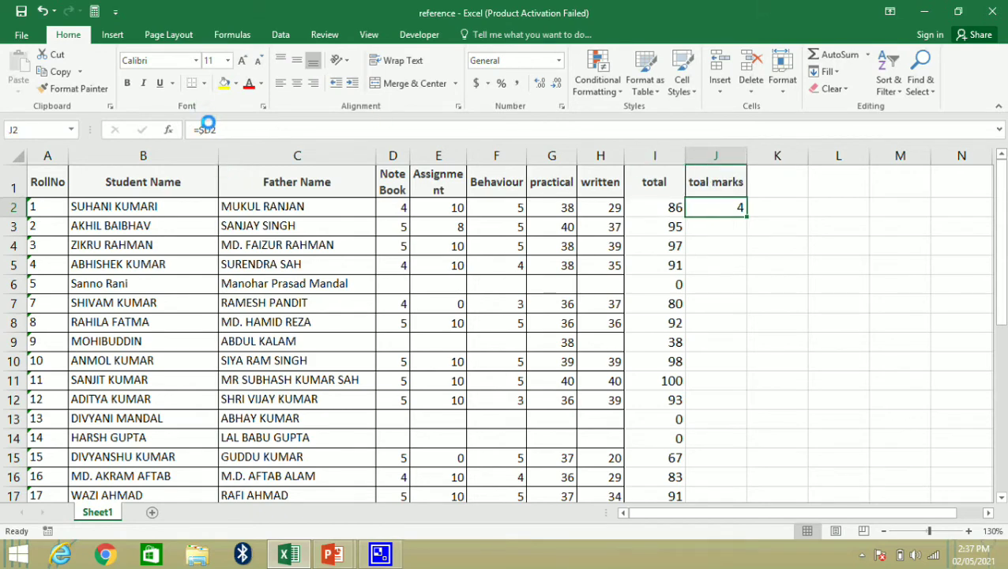
# Step: Extend the formula in J2 to =$D$2+$e$2+$F$2+$g$2+$h$2 using absolute references
pyautogui.click(207, 127)
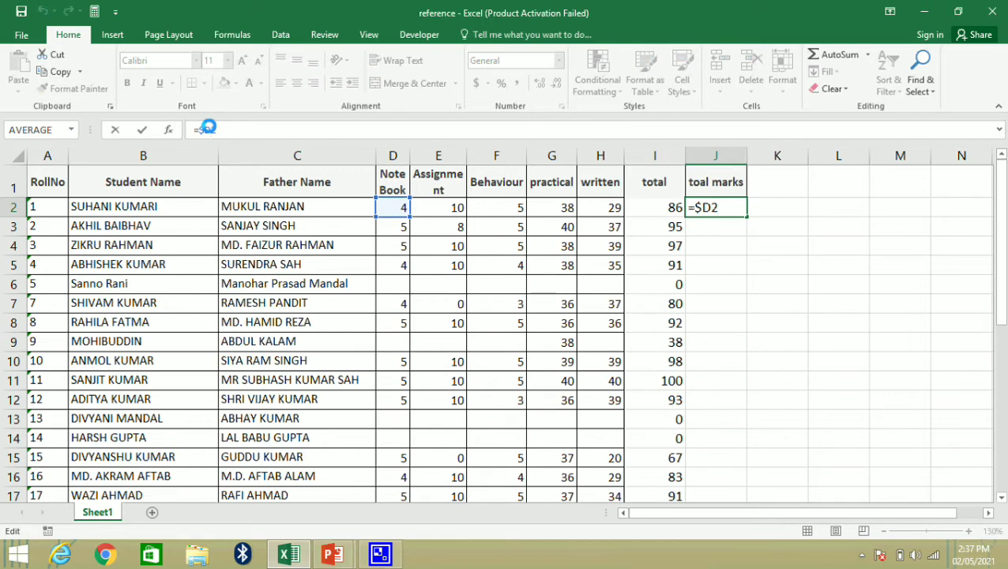
pyautogui.click(210, 129)
pyautogui.write('$2+')
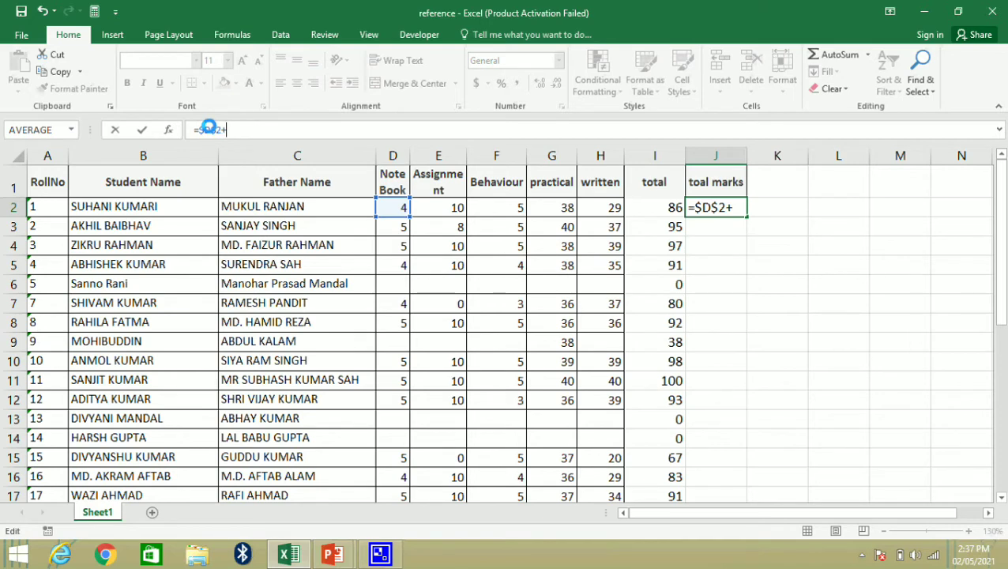
pyautogui.write('$e$')
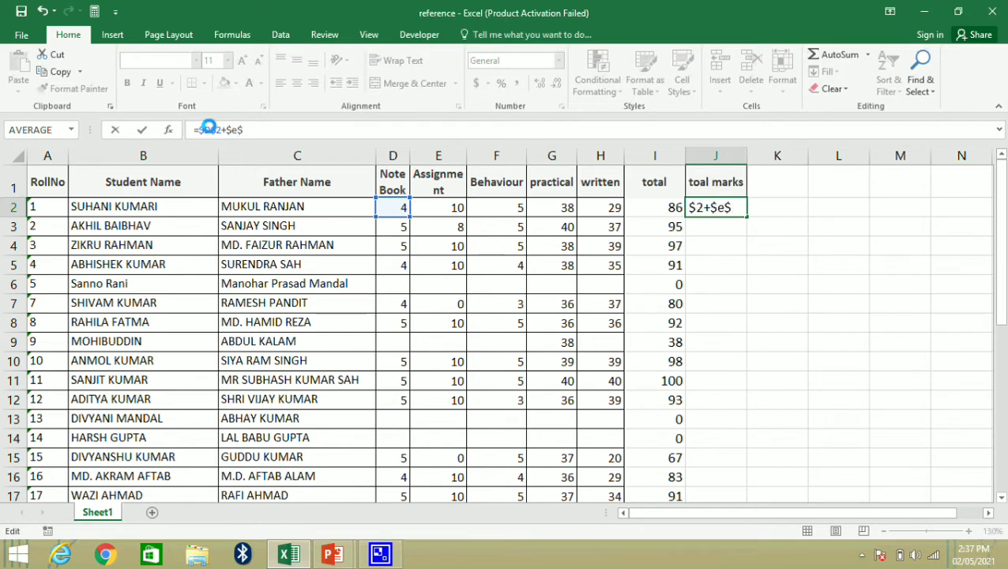
pyautogui.write('2')
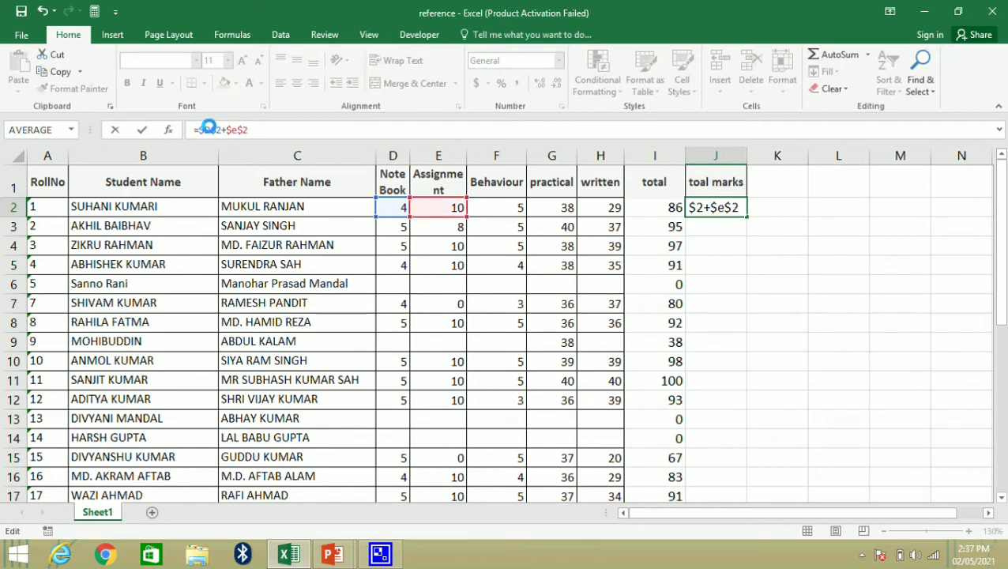
pyautogui.write('+$')
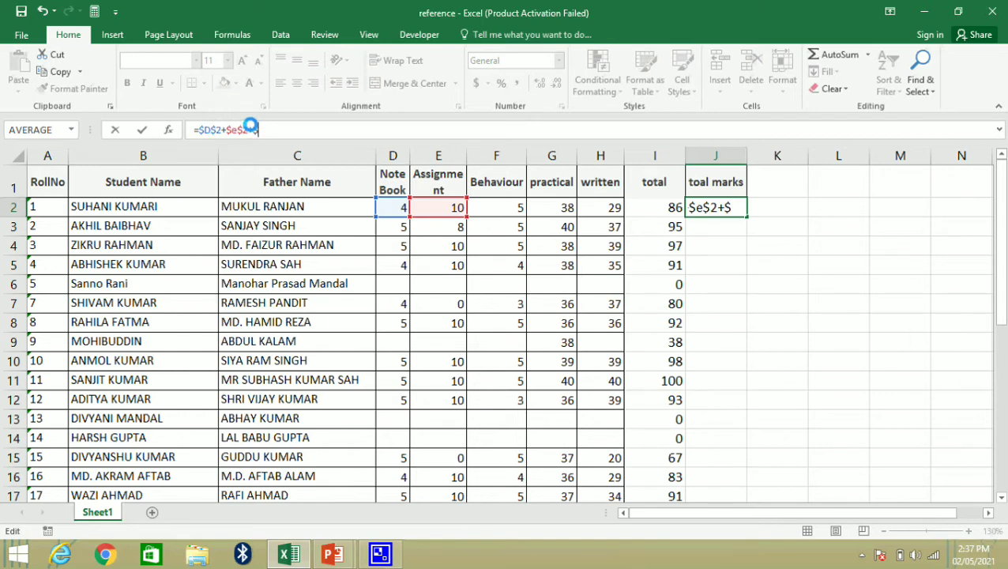
pyautogui.write('F$2')
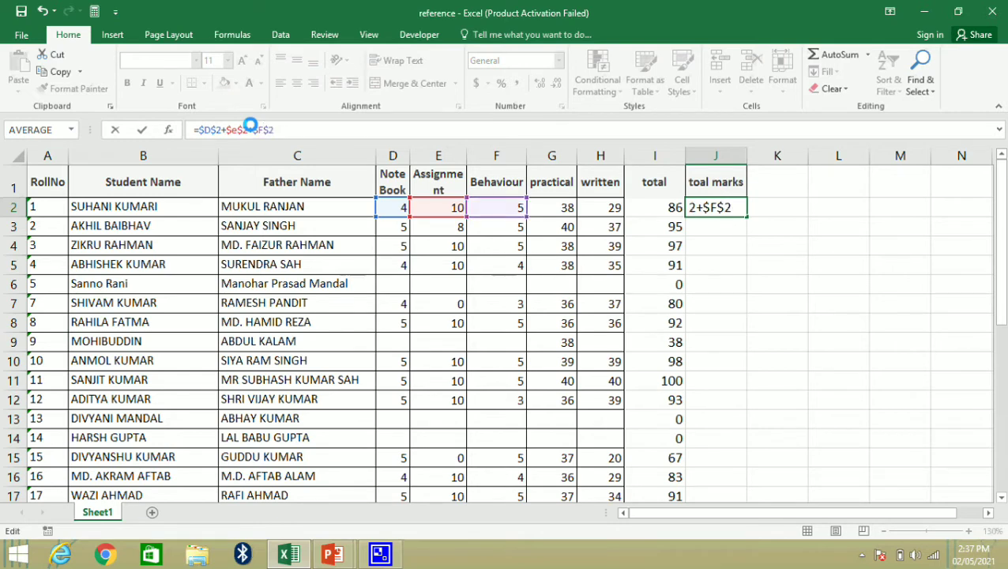
pyautogui.write('+$g')
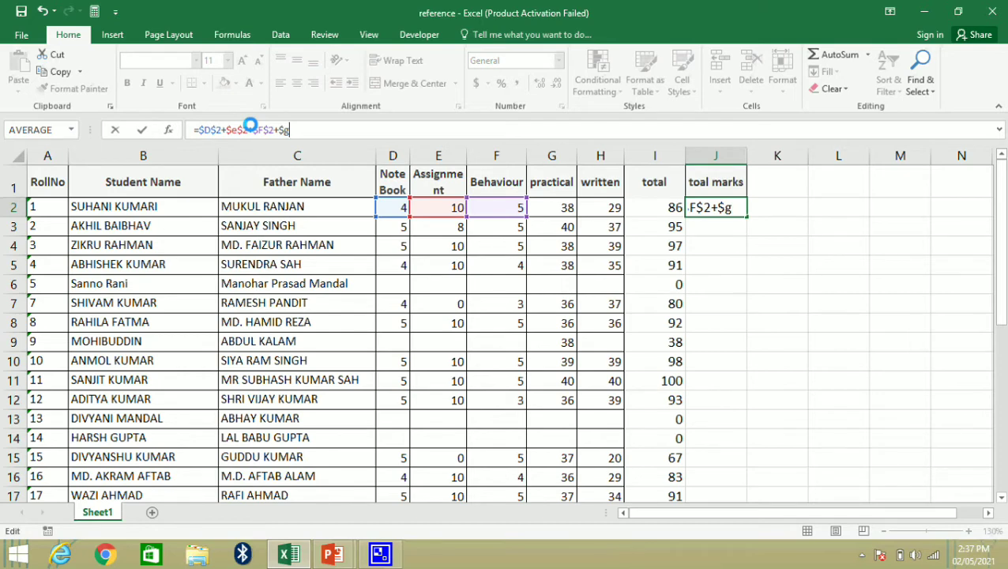
pyautogui.write('$2')
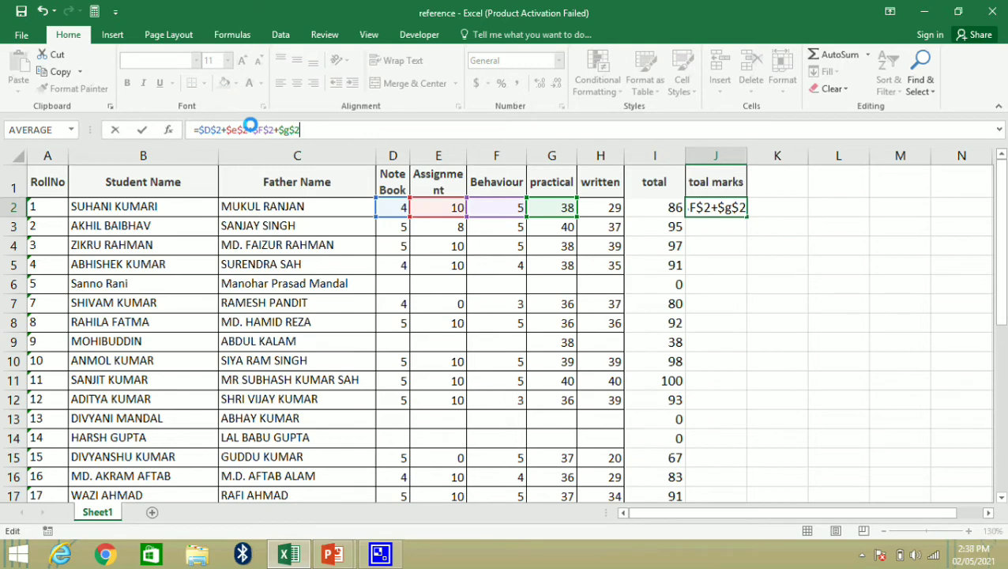
pyautogui.write('+')
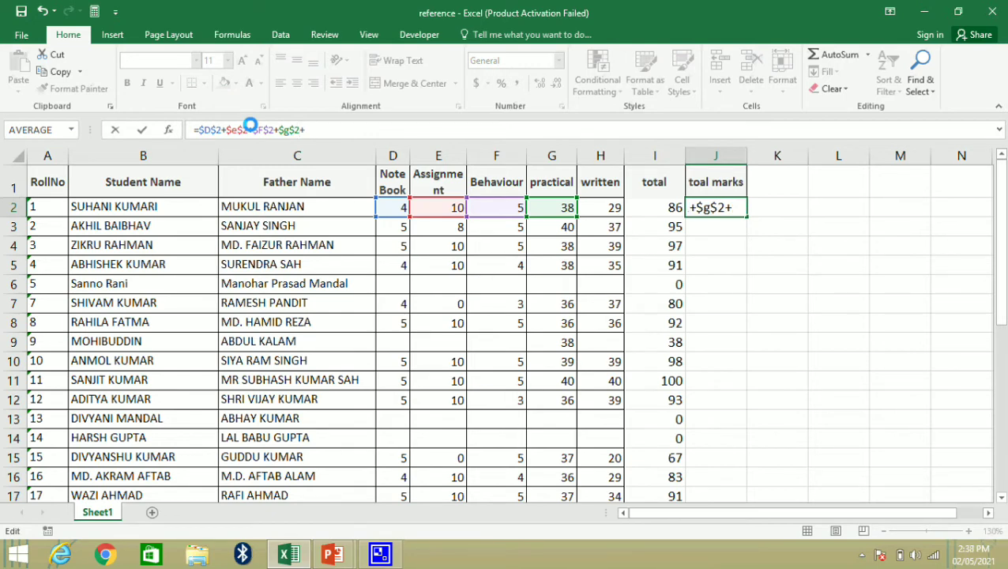
pyautogui.write('$h$')
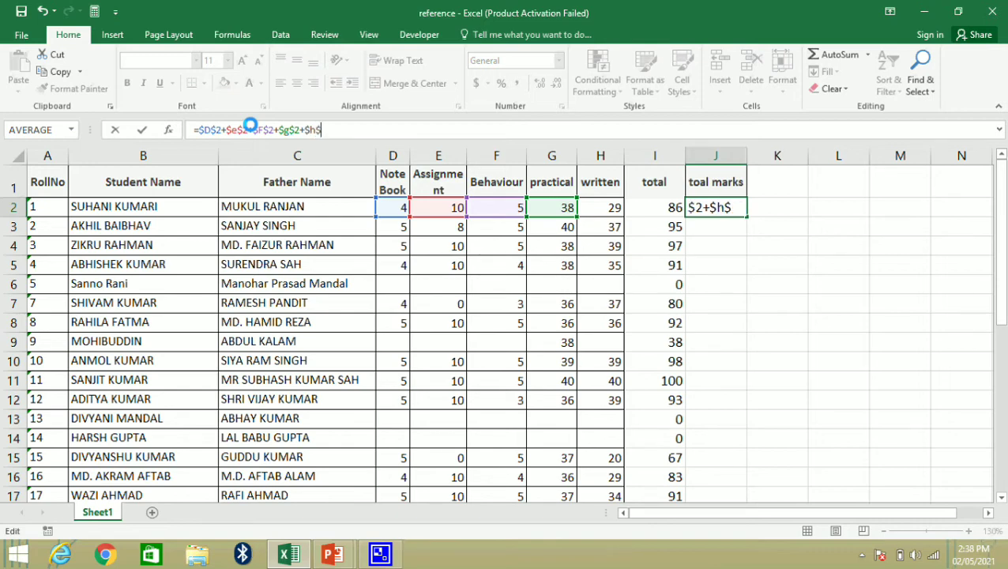
pyautogui.write('2')
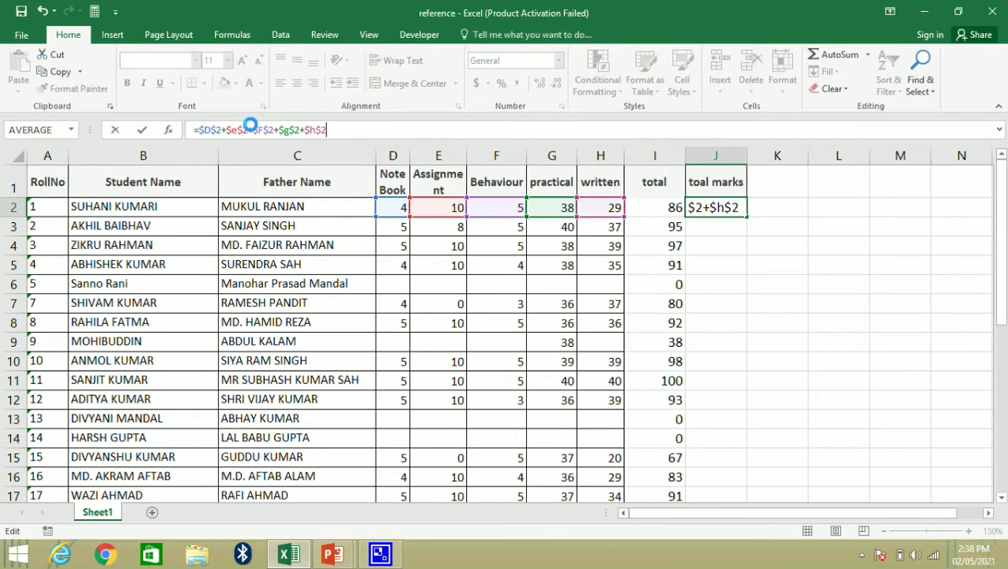
pyautogui.press('Return')
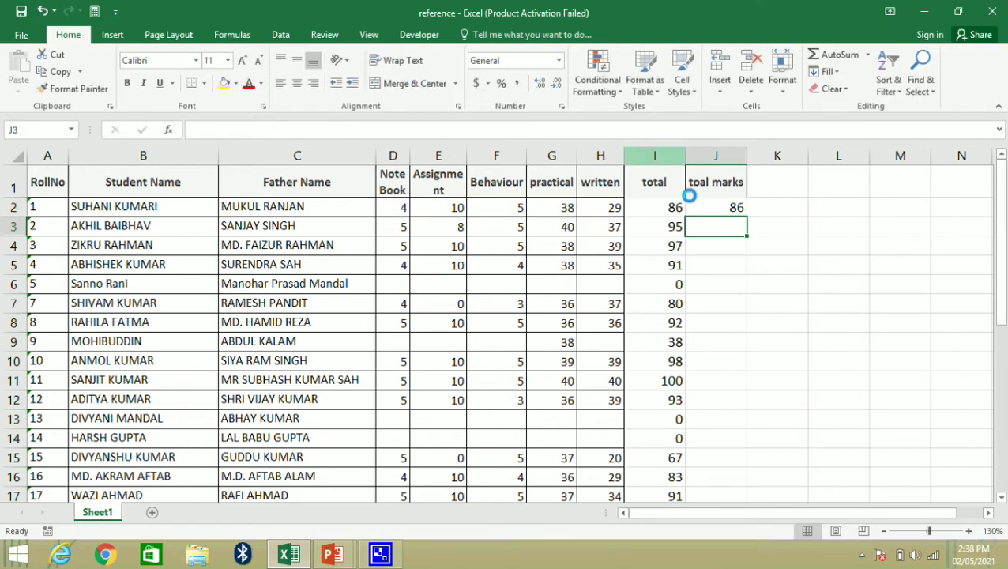
# Step: Fill the absolute-reference formula from J2 down the column for all the remaining students
pyautogui.click(708, 208)
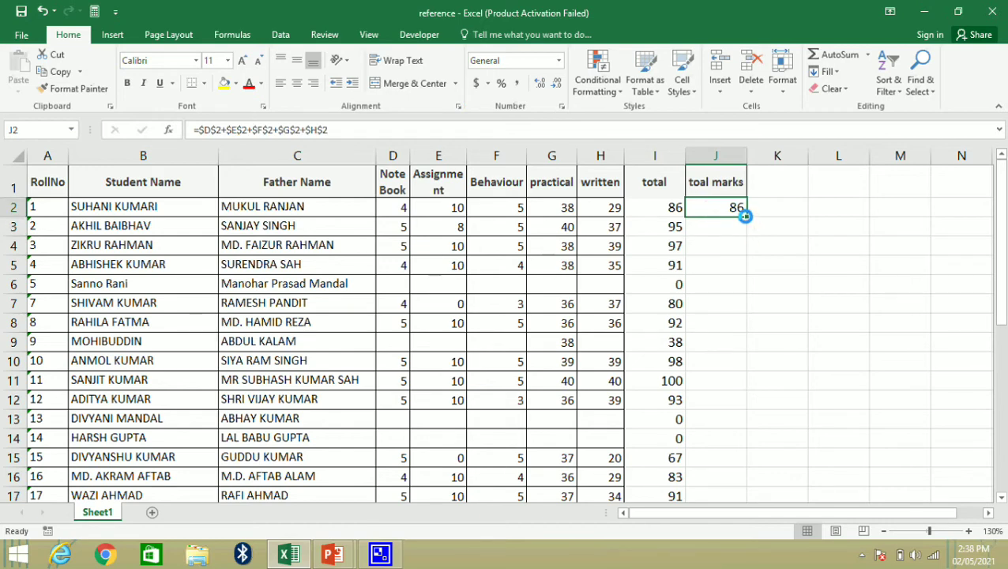
pyautogui.doubleClick(745, 215)
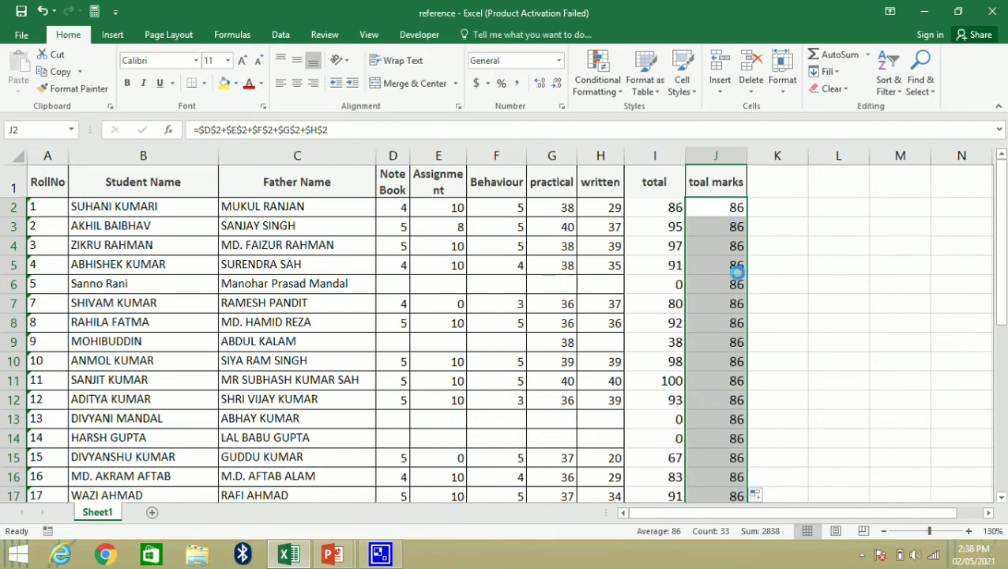
# Step: Go through the filled cells of column J down to the last student and back, comparing their formulas and results row by row
pyautogui.click(738, 266)
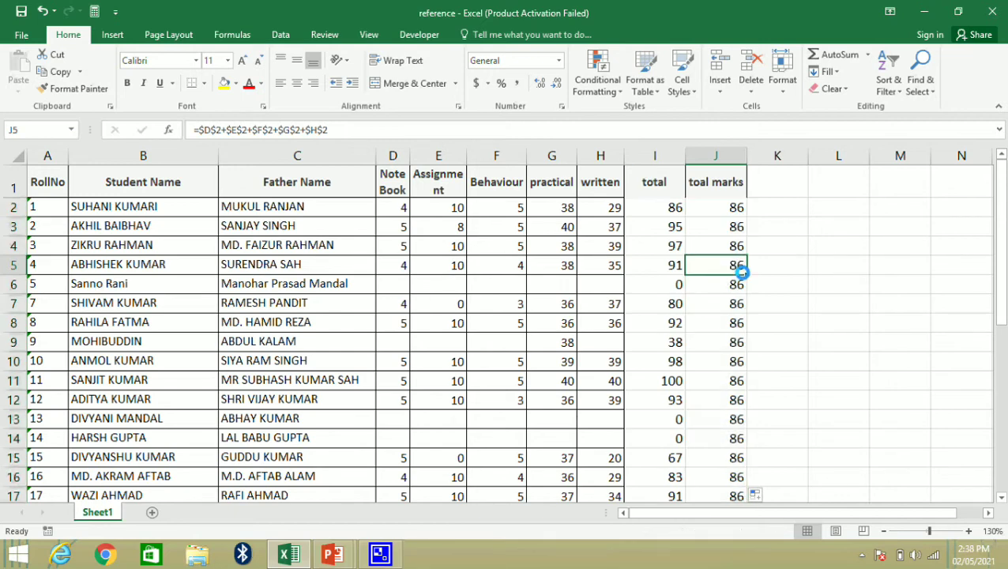
pyautogui.press('Down')
pyautogui.press('Down')
pyautogui.press('Down')
pyautogui.press('Down')
pyautogui.press('Down')
pyautogui.press('Down')
pyautogui.press('Down')
pyautogui.press('Down')
pyautogui.press('Down')
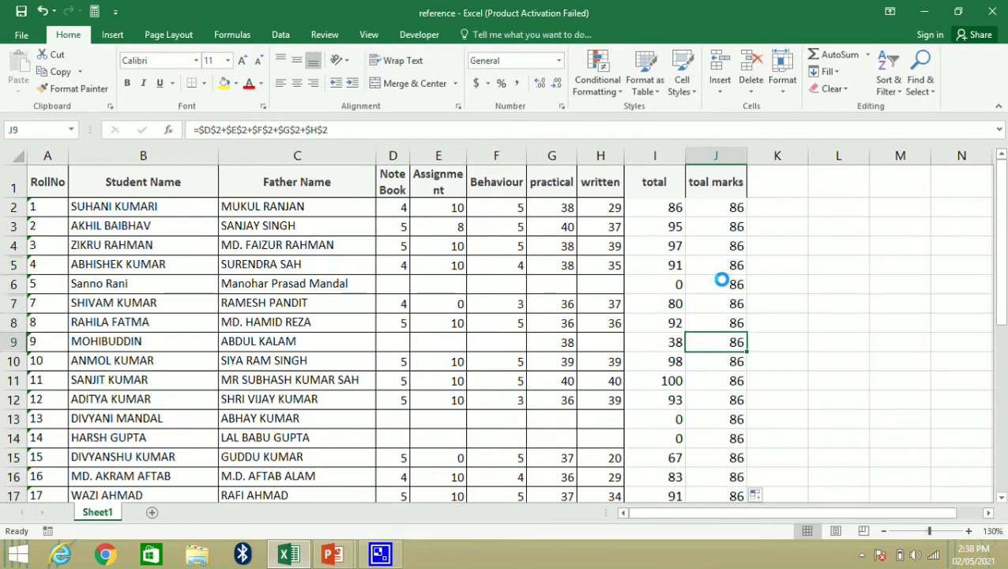
pyautogui.press('Down')
pyautogui.press('Down')
pyautogui.press('Up')
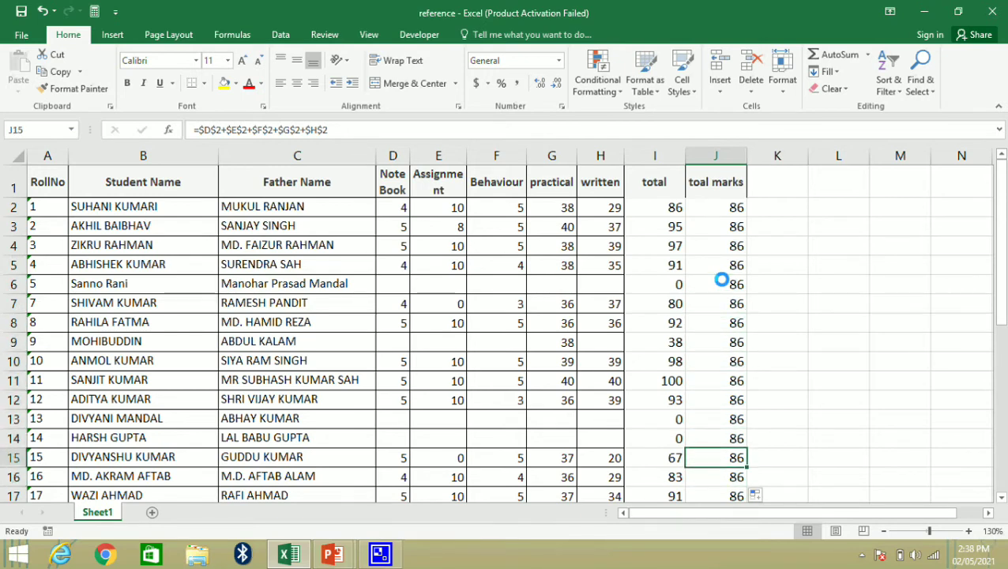
pyautogui.press('Up')
pyautogui.press('Up')
pyautogui.press('Up')
pyautogui.press('Up')
pyautogui.press('Up')
pyautogui.press('Up')
pyautogui.press('Up')
pyautogui.press('Up')
pyautogui.press('Up')
pyautogui.press('Up')
pyautogui.press('Up')
pyautogui.press('Up')
pyautogui.press('Up')
pyautogui.press('Up')
pyautogui.press('Down')
pyautogui.press('Down')
pyautogui.press('Down')
pyautogui.press('Down')
pyautogui.press('Down')
pyautogui.press('Down')
pyautogui.press('Down')
pyautogui.press('Down')
pyautogui.press('Down')
pyautogui.press('Down')
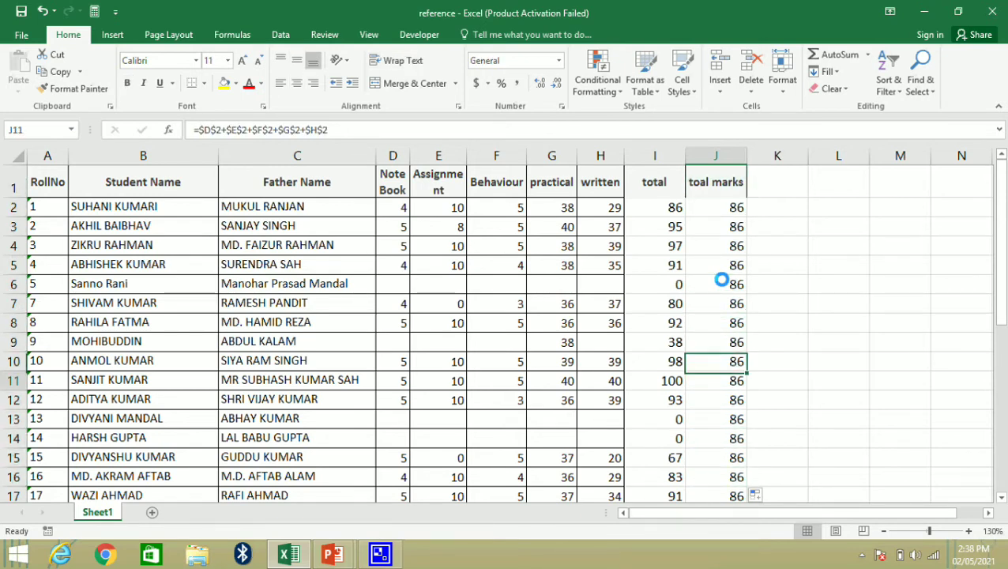
pyautogui.press('Down')
pyautogui.press('Down')
pyautogui.press('Down')
pyautogui.press('Down')
pyautogui.press('Down')
pyautogui.press('Down')
pyautogui.press('Down')
pyautogui.press('Down')
pyautogui.press('Down')
pyautogui.press('Down')
pyautogui.press('Down')
pyautogui.press('Down')
pyautogui.press('Down')
pyautogui.press('Down')
pyautogui.press('Down')
pyautogui.press('Down')
pyautogui.press('Down')
pyautogui.press('Down')
pyautogui.press('Down')
pyautogui.press('Down')
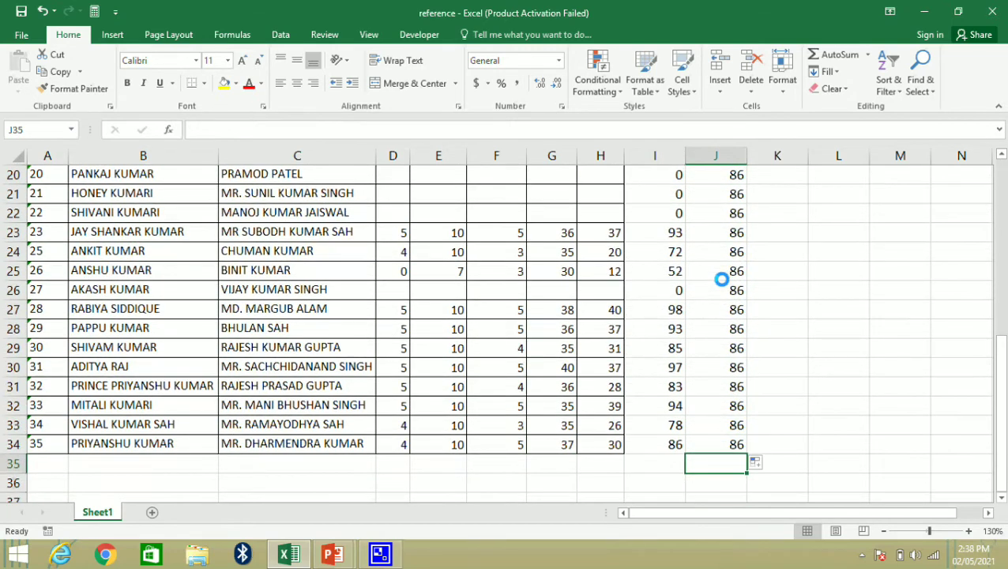
pyautogui.press('Up')
pyautogui.press('Up')
pyautogui.press('Up')
pyautogui.press('Up')
pyautogui.press('Up')
pyautogui.press('Up')
pyautogui.press('Up')
pyautogui.press('Up')
pyautogui.press('Up')
pyautogui.press('Up')
pyautogui.press('Up')
pyautogui.press('Up')
pyautogui.press('Up')
pyautogui.press('Up')
pyautogui.press('Up')
pyautogui.press('Up')
pyautogui.press('Up')
pyautogui.press('Up')
pyautogui.press('Up')
pyautogui.press('Up')
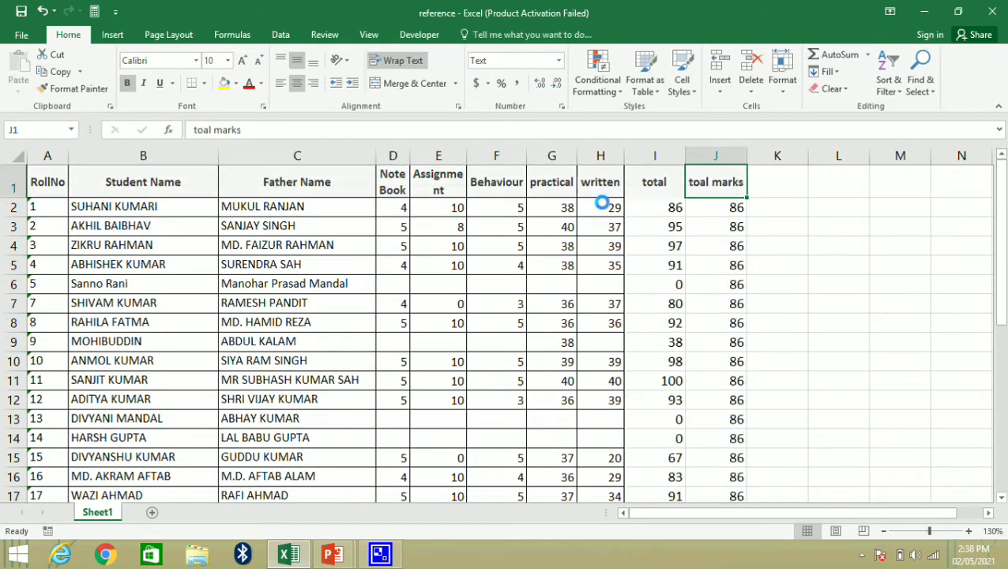
pyautogui.press('Down')
pyautogui.press('Down')
pyautogui.press('Down')
pyautogui.press('Down')
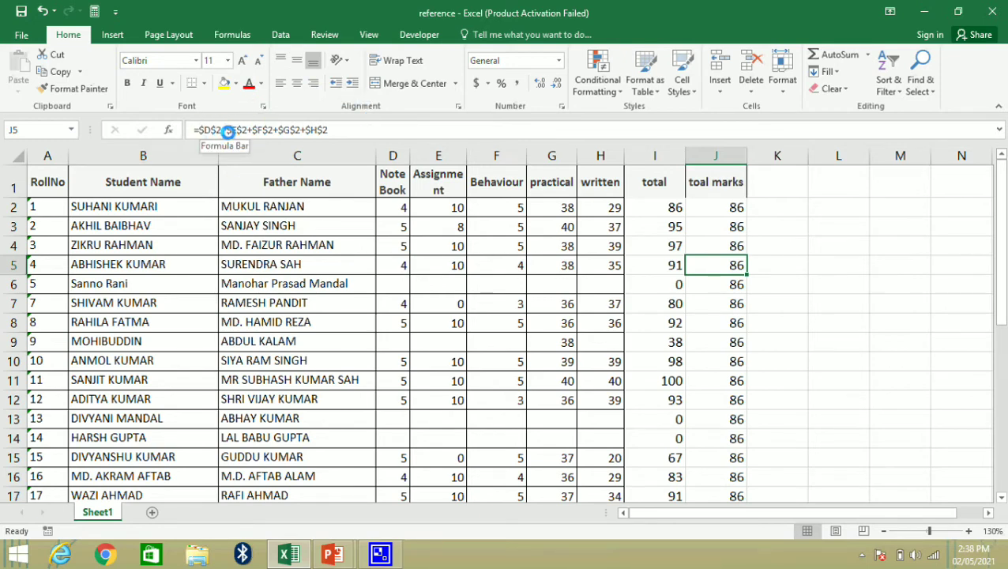
pyautogui.press('Down')
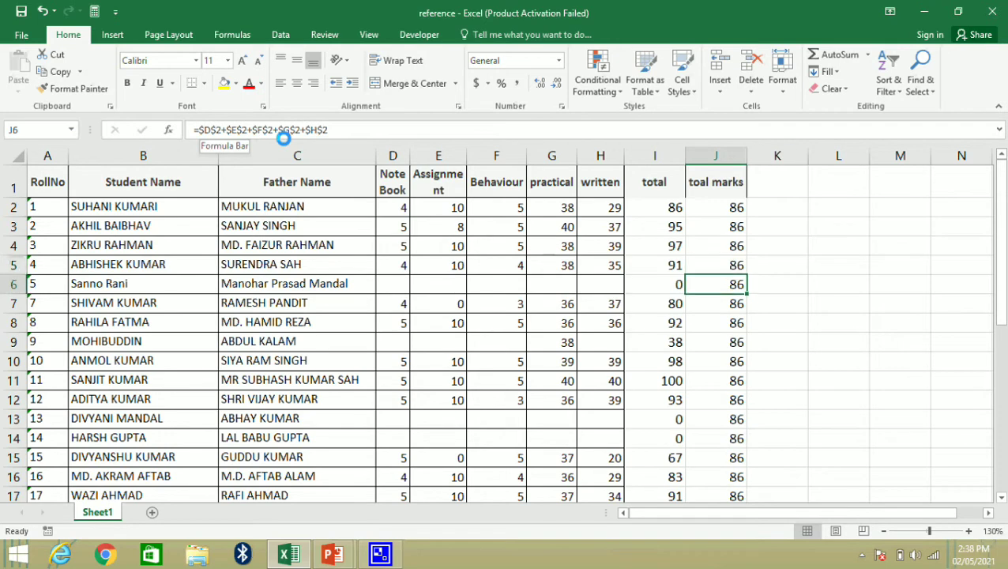
pyautogui.press('Down')
pyautogui.press('Down')
pyautogui.press('Down')
pyautogui.press('Down')
pyautogui.press('Down')
pyautogui.press('Down')
pyautogui.press('Down')
pyautogui.press('Down')
pyautogui.press('Down')
pyautogui.press('Down')
pyautogui.press('Down')
pyautogui.press('Down')
pyautogui.press('Down')
pyautogui.press('Down')
pyautogui.press('Down')
pyautogui.press('Down')
pyautogui.press('Down')
pyautogui.press('Down')
pyautogui.press('Down')
pyautogui.press('Down')
pyautogui.press('Down')
pyautogui.press('Down')
pyautogui.press('Down')
pyautogui.press('Down')
pyautogui.press('Down')
pyautogui.press('Down')
pyautogui.press('Down')
pyautogui.press('Down')
pyautogui.press('Down')
pyautogui.press('Down')
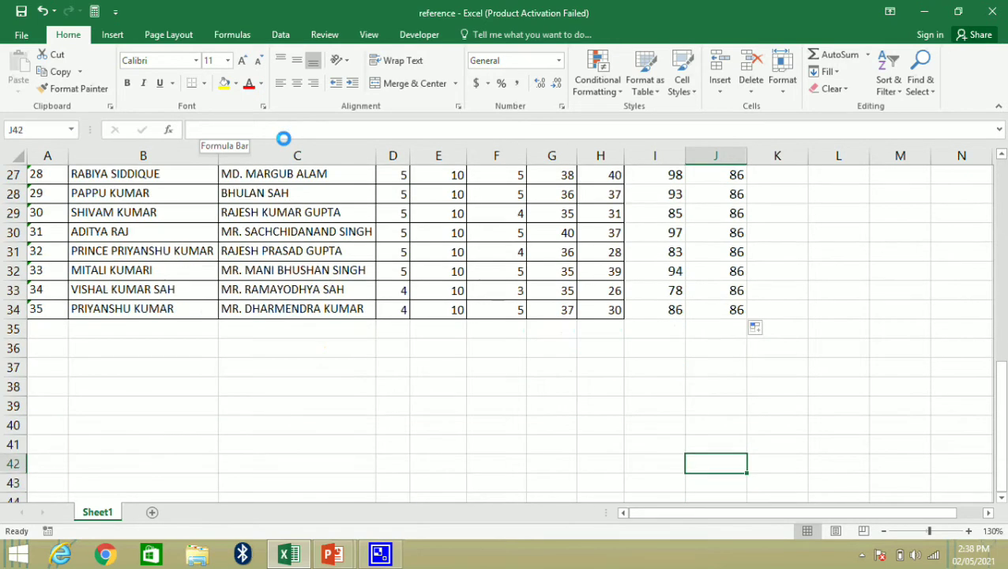
pyautogui.press('Up')
pyautogui.press('Up')
pyautogui.press('Up')
pyautogui.press('Up')
pyautogui.press('Up')
pyautogui.hotkey('ctrl', 'Up')
pyautogui.hotkey('ctrl', 'Up')
pyautogui.press('Down')
pyautogui.press('Down')
pyautogui.press('Down')
pyautogui.press('Down')
pyautogui.press('Down')
pyautogui.press('Down')
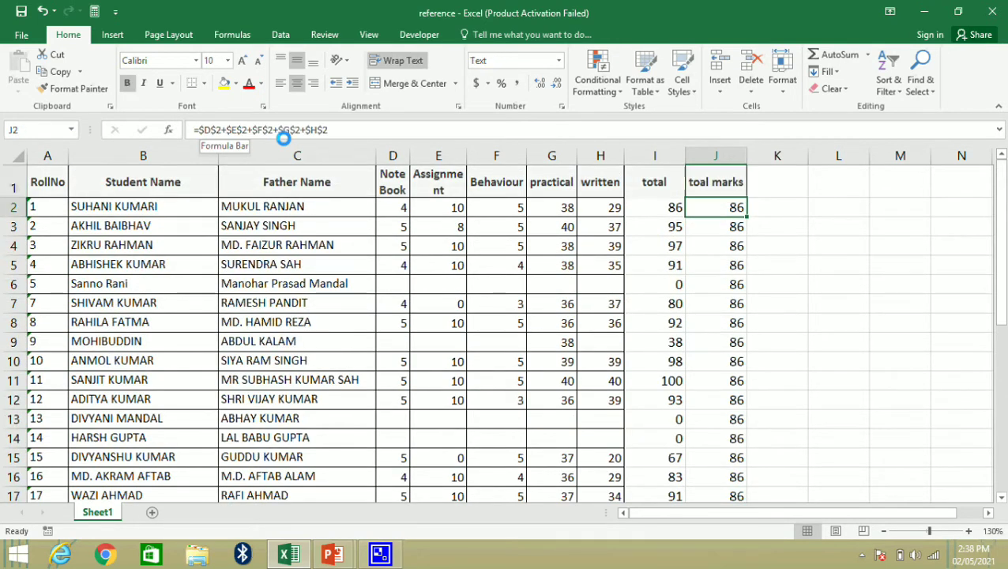
pyautogui.press('Down')
pyautogui.press('Down')
pyautogui.press('Down')
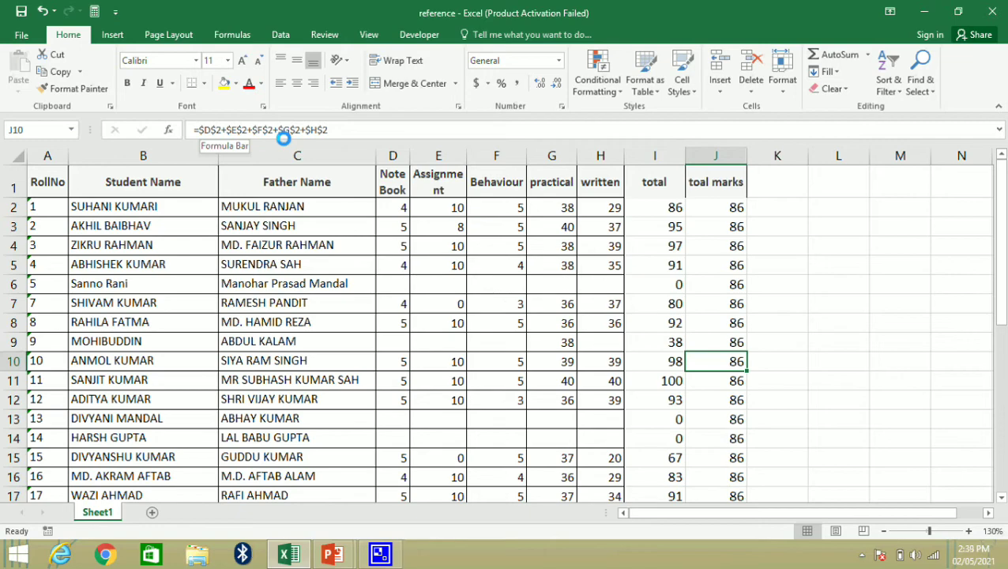
# Step: Switch to the PowerPoint slide show and advance to the Mixed Cell Referencing slide, bringing up both of its bullet points
pyautogui.hotkey('alt', 'Tab')
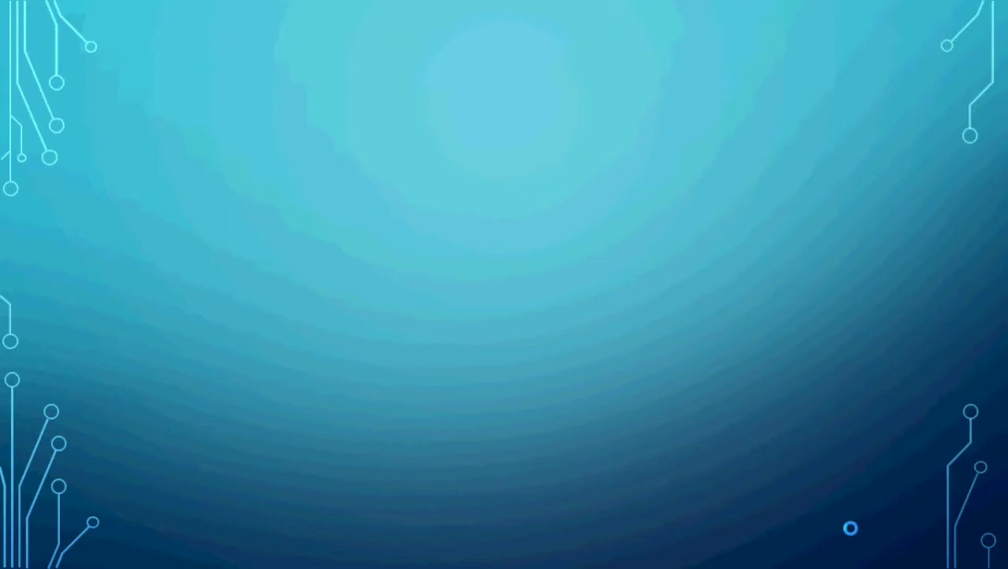
pyautogui.click(850, 527)
pyautogui.click(850, 528)
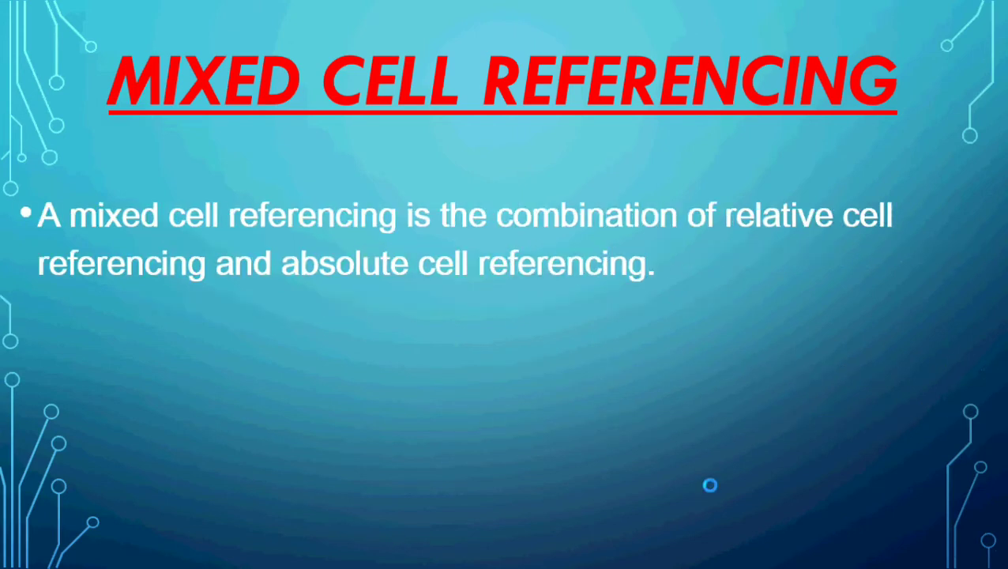
pyautogui.click(861, 405)
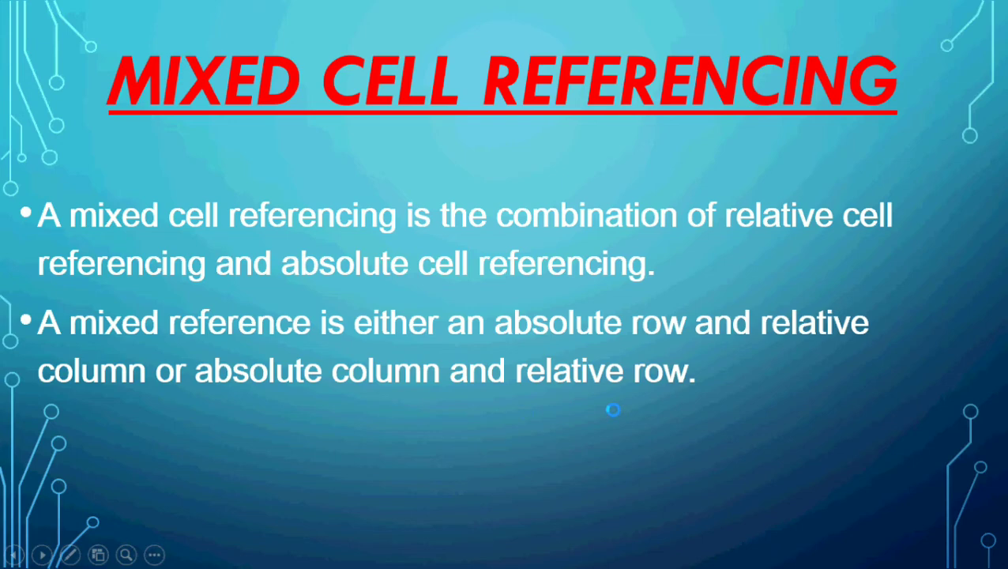
# Step: Switch to the Excel marks sheet and enter the heading "total marks" in cell K1
pyautogui.hotkey('alt', 'Tab')
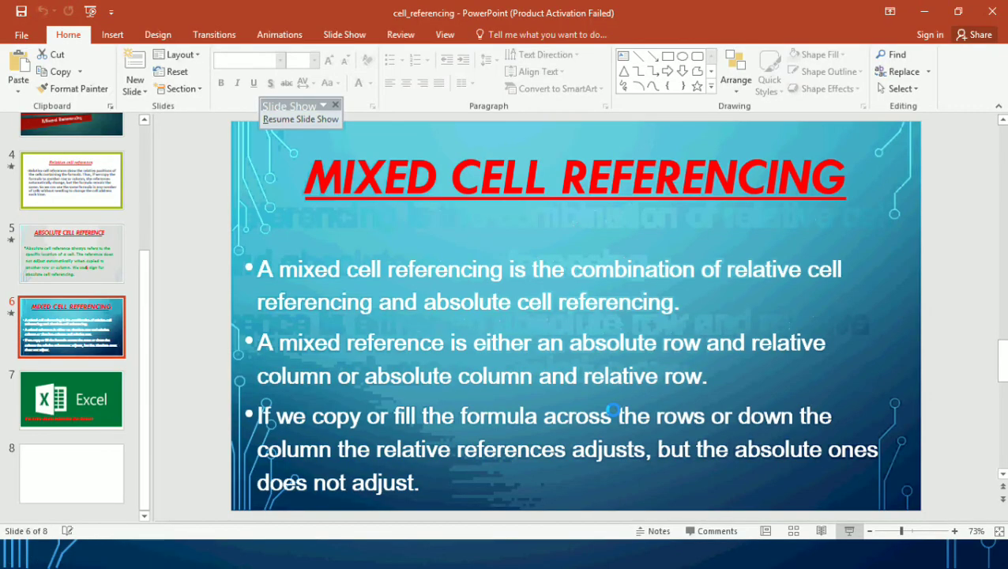
pyautogui.hotkey('alt', 'Tab')
pyautogui.hotkey('alt', 'Tab')
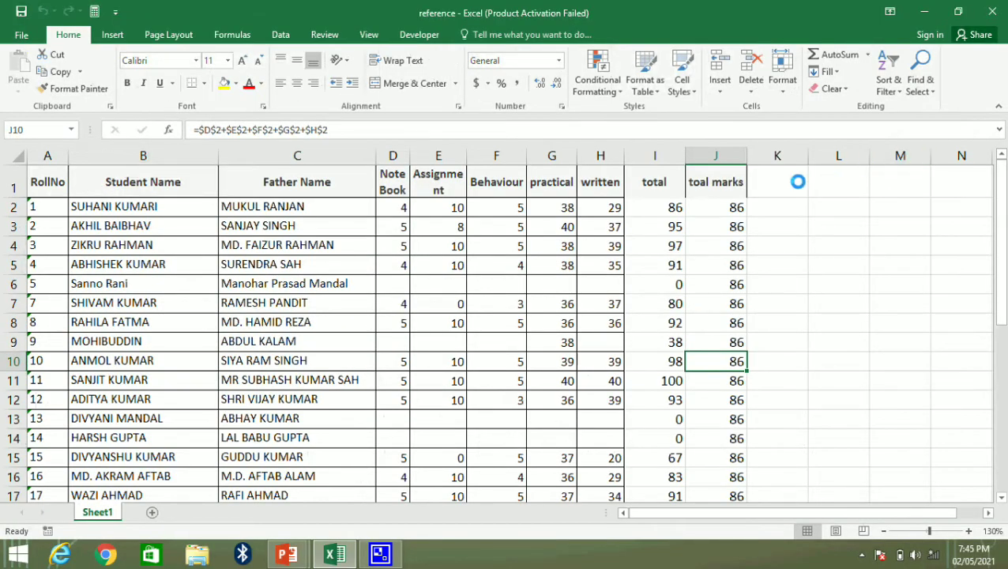
pyautogui.click(785, 183)
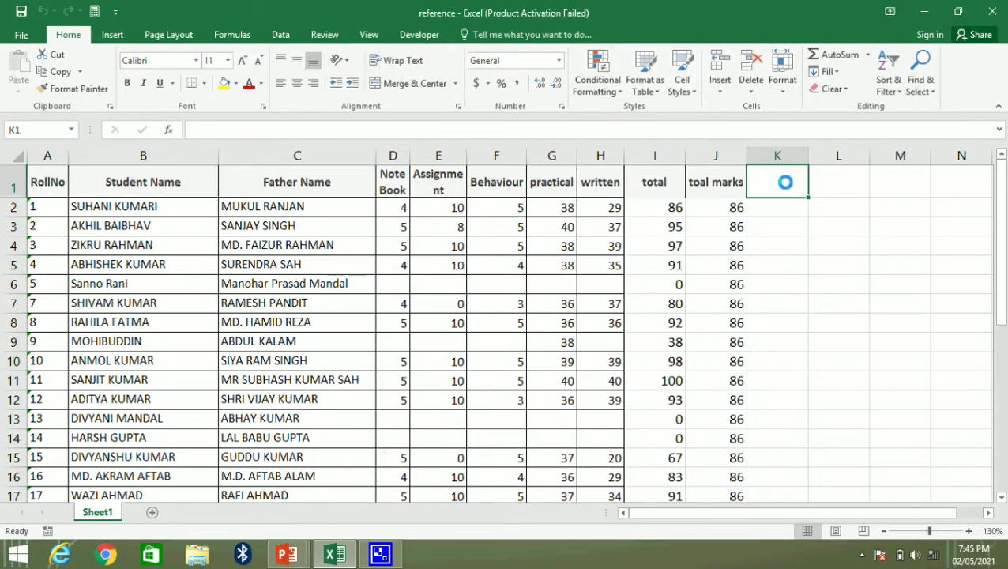
pyautogui.write('total')
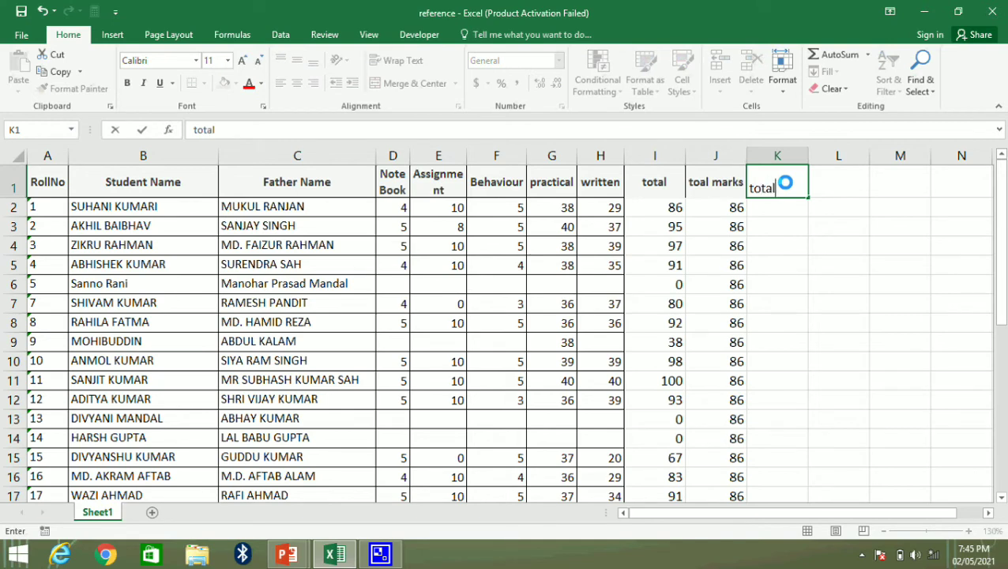
pyautogui.write(' marks')
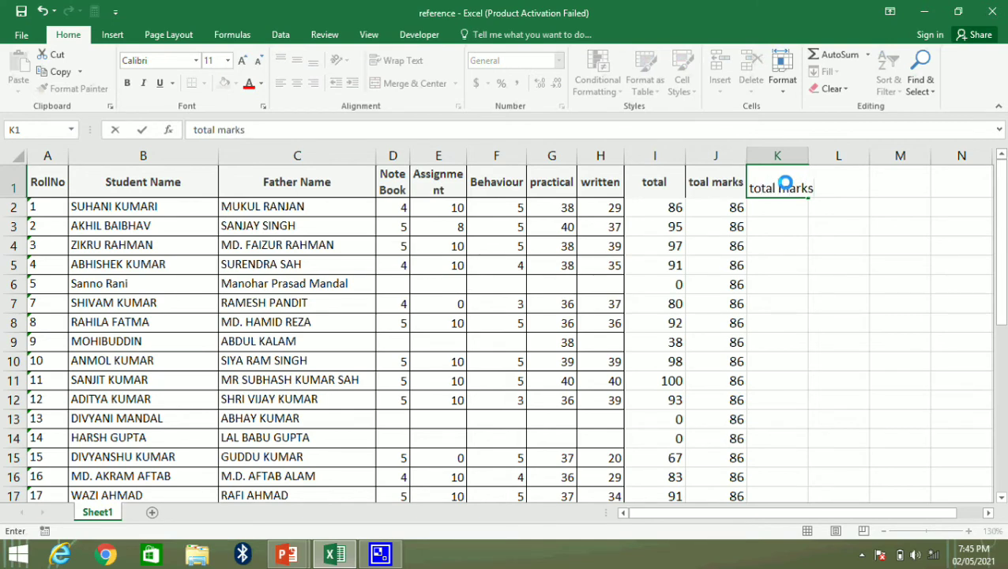
pyautogui.press('Return')
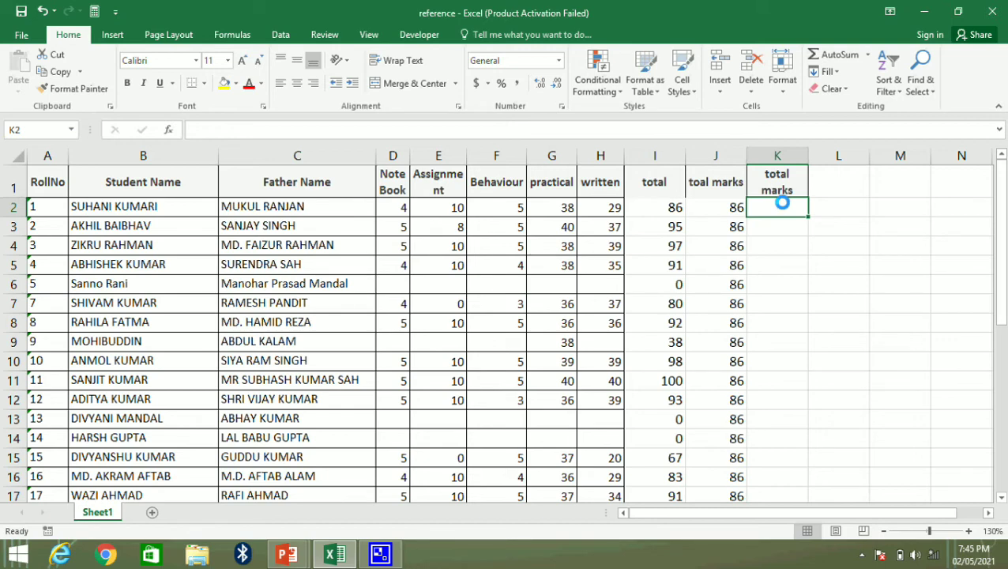
# Step: Enter the mixed-reference formula =d2+e2+f2+g$2+h$2 in cell K2
pyautogui.write('=')
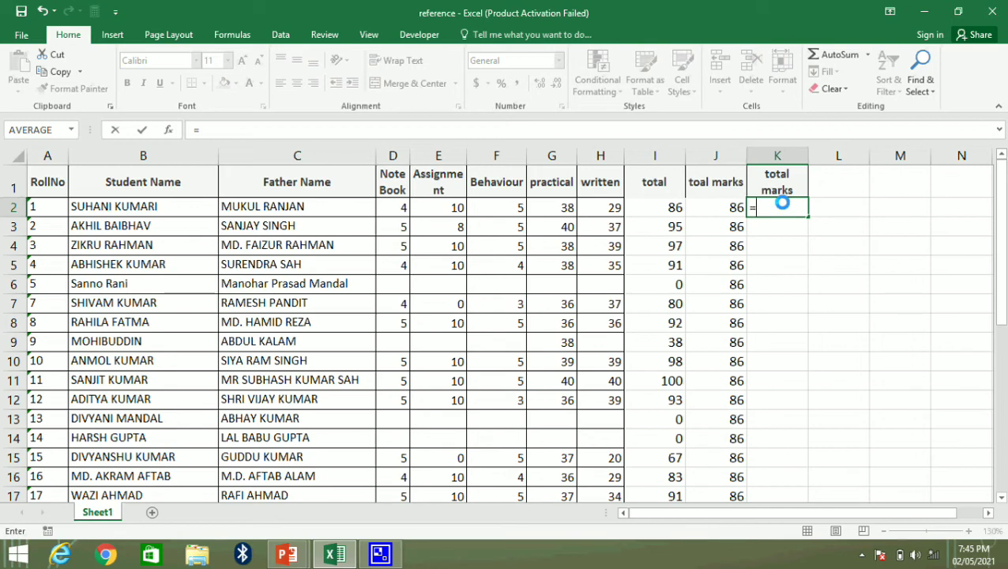
pyautogui.write('d2+')
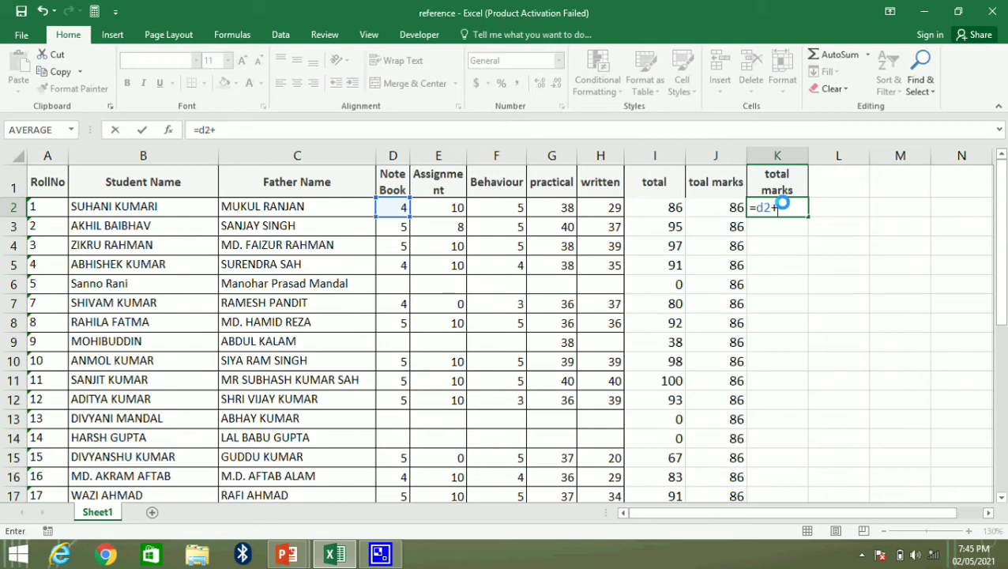
pyautogui.write('e2+')
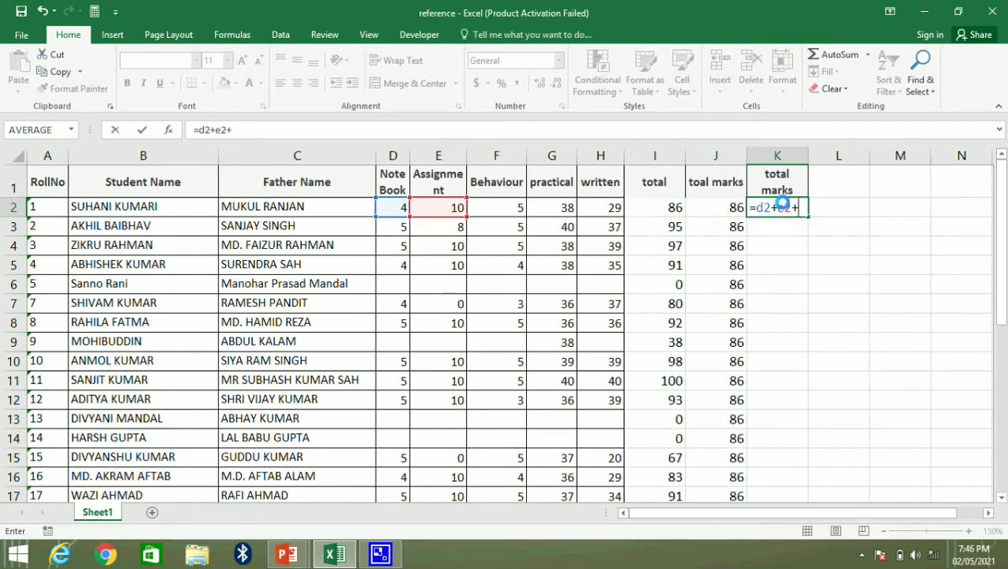
pyautogui.write('f2')
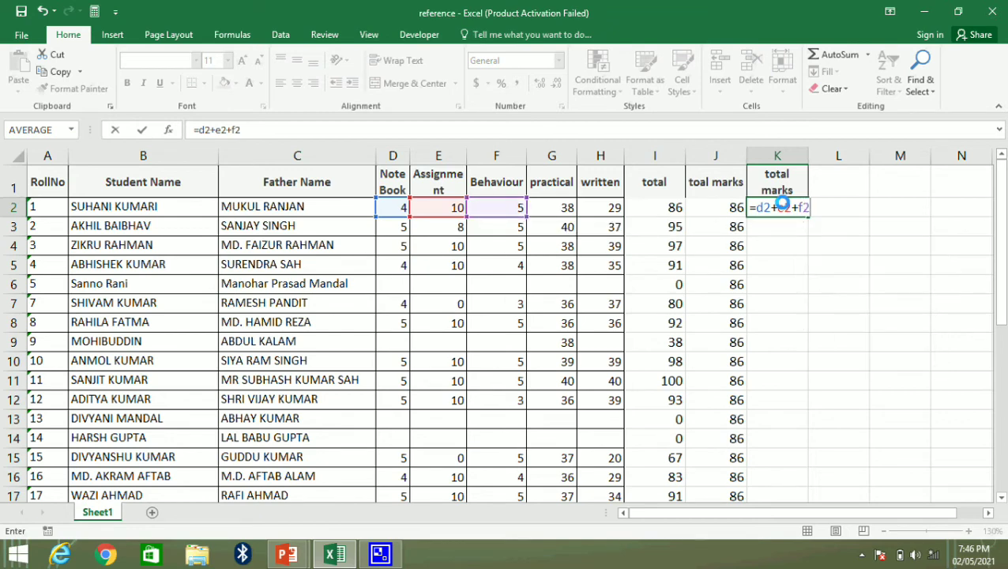
pyautogui.write('+g')
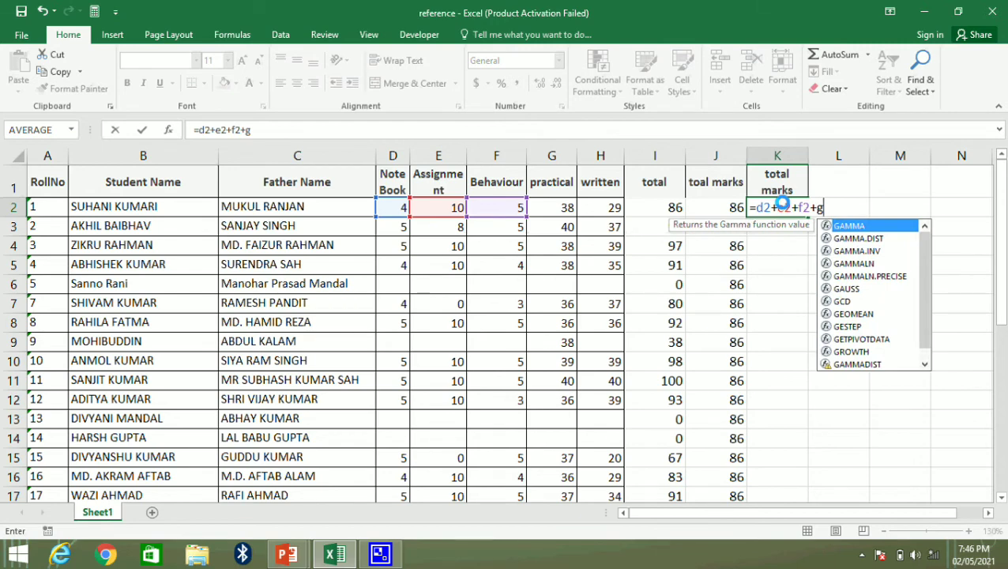
pyautogui.write('$2')
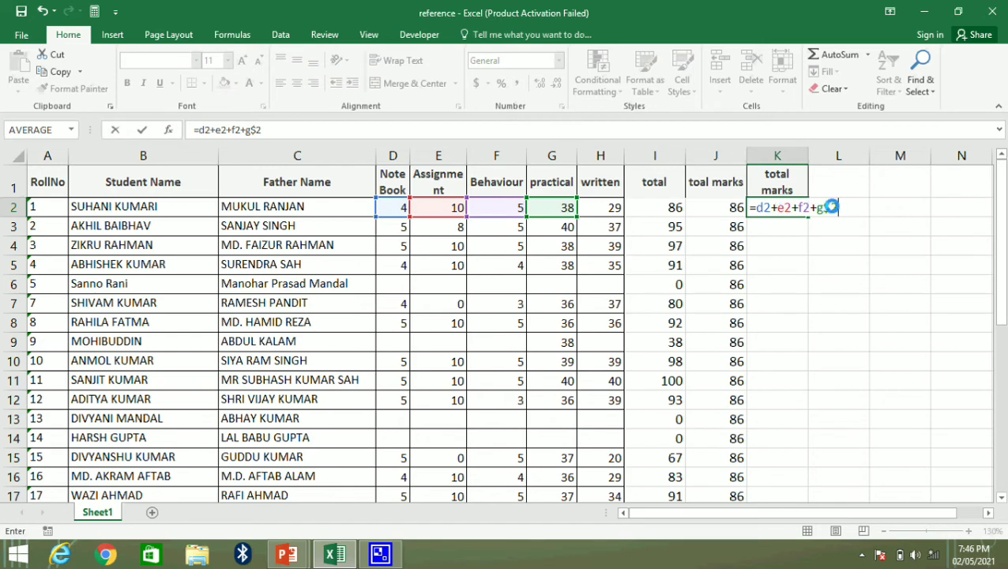
pyautogui.write('+h')
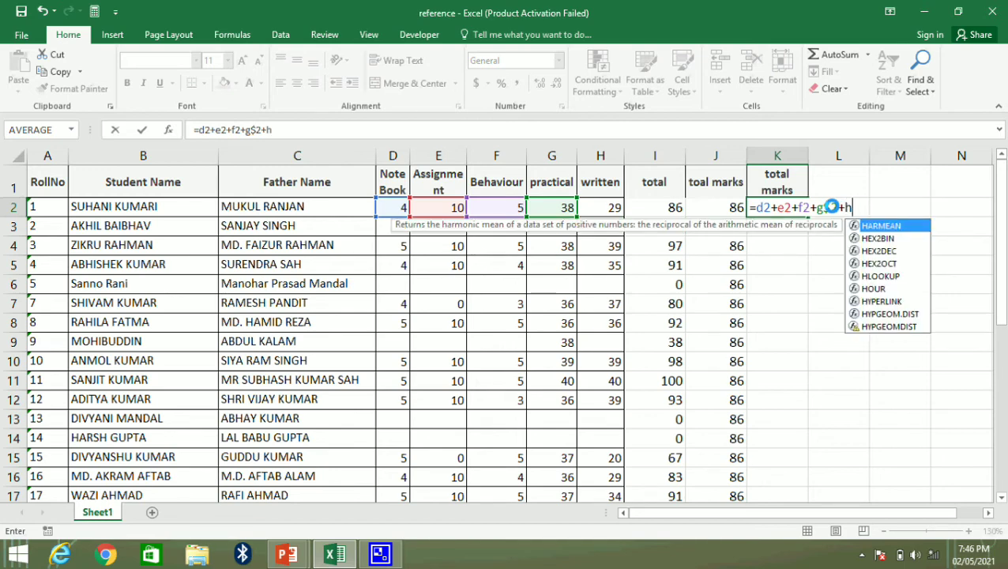
pyautogui.write('$2')
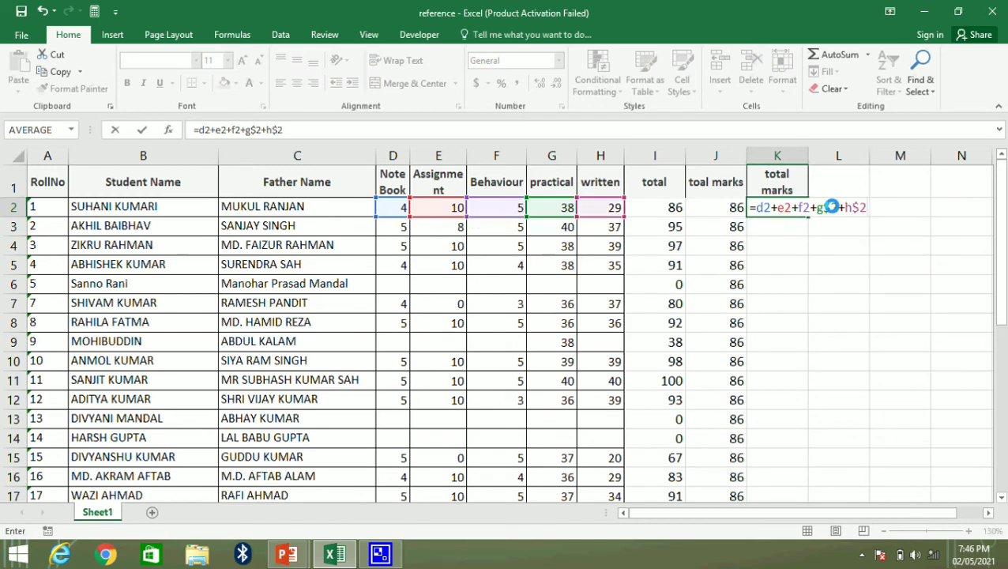
pyautogui.press('Return')
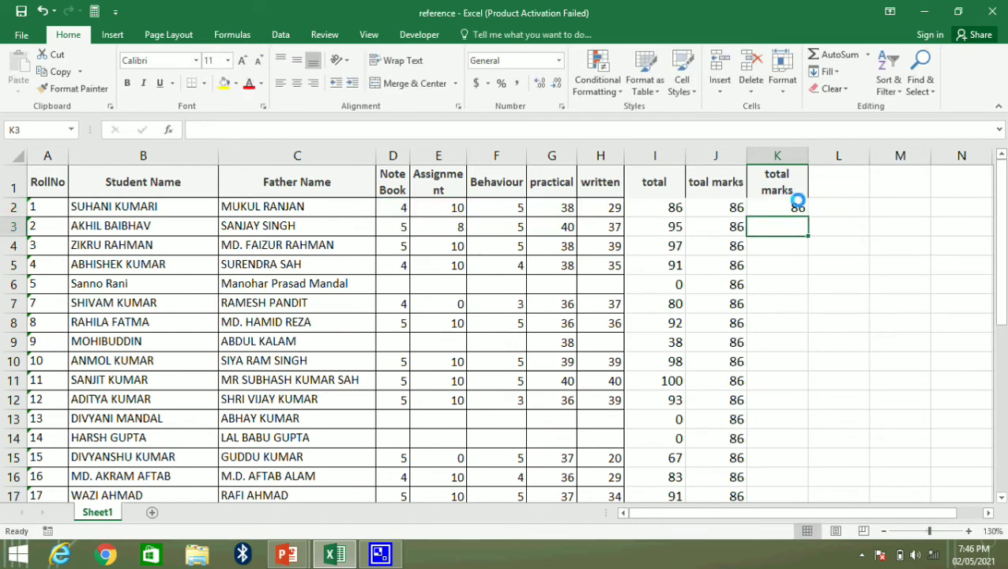
# Step: Fill the mixed-reference formula from K2 down column K for all the remaining students
pyautogui.click(792, 204)
pyautogui.doubleClick(805, 216)
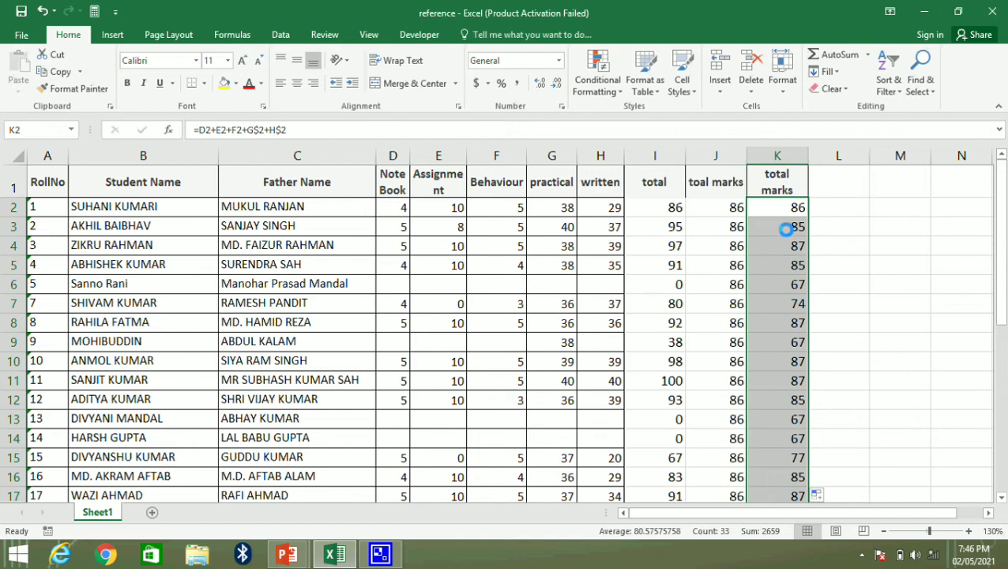
pyautogui.click(785, 228)
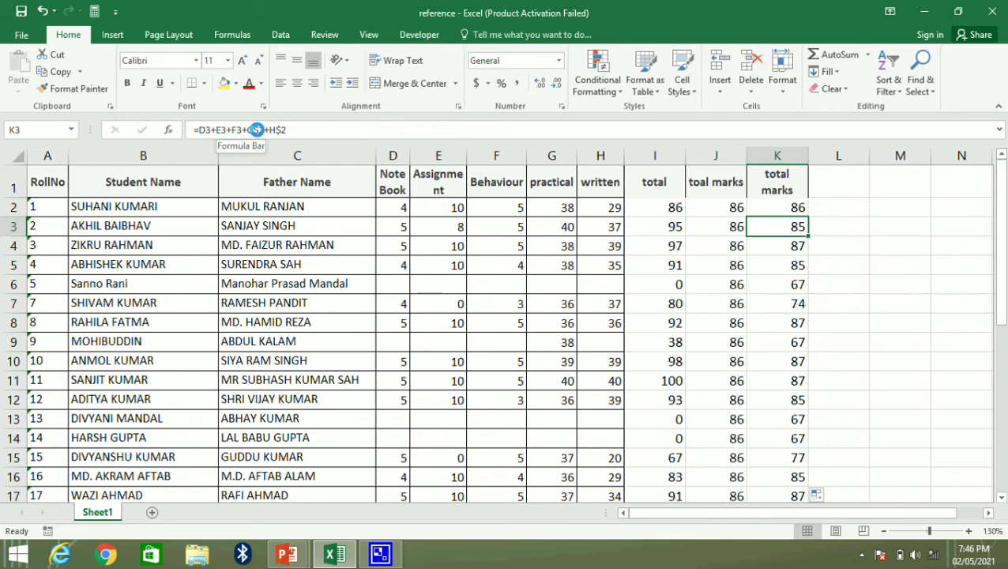
# Step: Go up and down the filled cells of column K, comparing the relative D, E, F references with the fixed-row G and H references
pyautogui.press('Down')
pyautogui.press('Down')
pyautogui.press('Down')
pyautogui.press('Down')
pyautogui.press('Down')
pyautogui.press('Down')
pyautogui.press('Down')
pyautogui.press('Down')
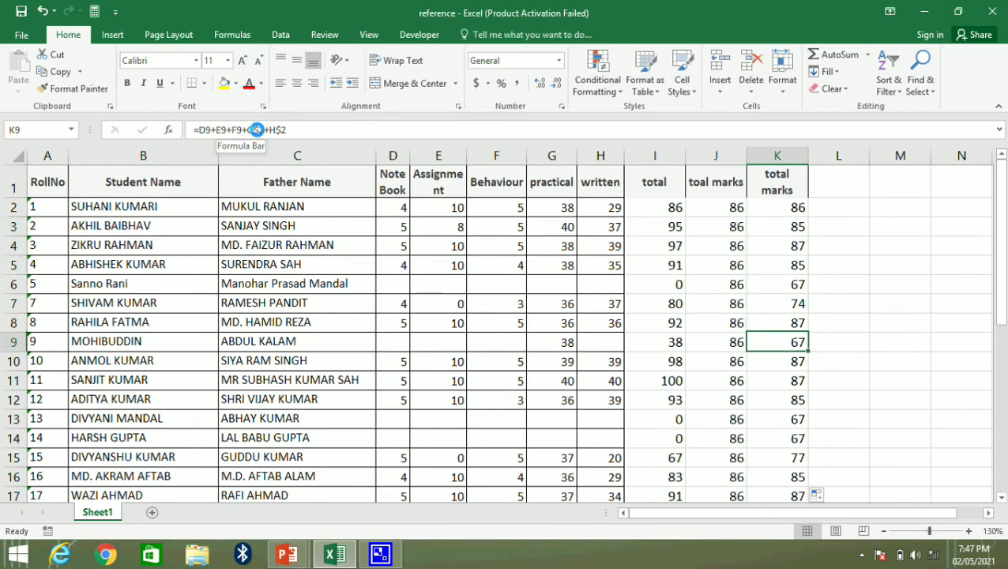
pyautogui.press('Down')
pyautogui.press('Down')
pyautogui.press('Down')
pyautogui.press('Down')
pyautogui.press('Down')
pyautogui.press('Down')
pyautogui.press('Down')
pyautogui.press('Down')
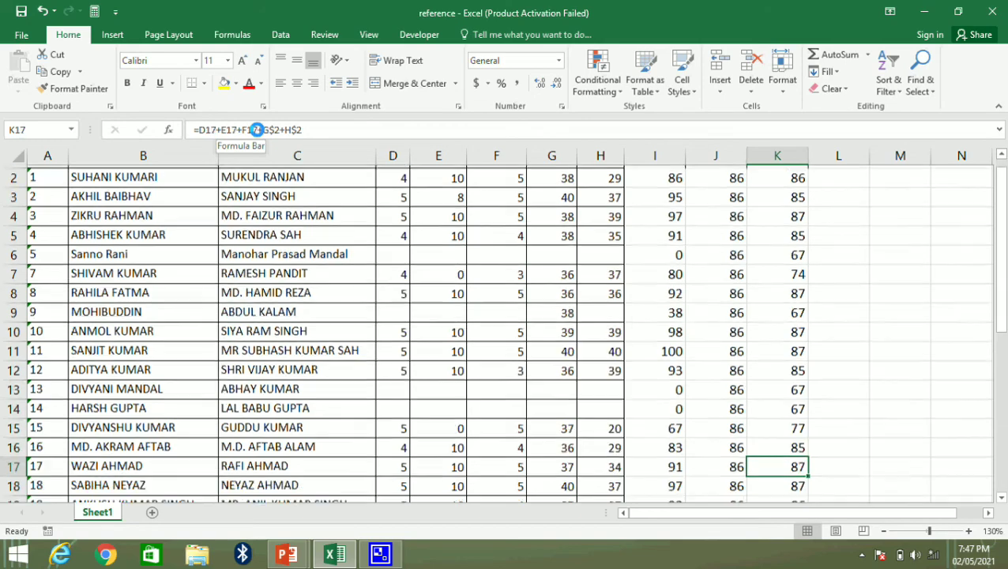
pyautogui.press('Down')
pyautogui.press('Down')
pyautogui.press('Down')
pyautogui.press('Down')
pyautogui.press('Down')
pyautogui.press('Down')
pyautogui.press('Down')
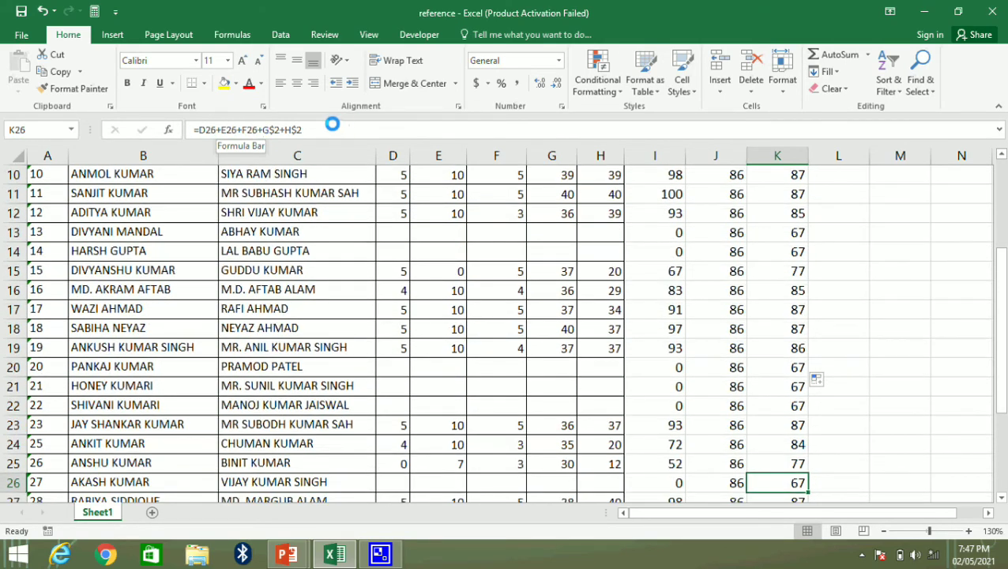
pyautogui.press('Down')
pyautogui.press('Down')
pyautogui.press('Down')
pyautogui.press('Down')
pyautogui.press('Down')
pyautogui.press('Down')
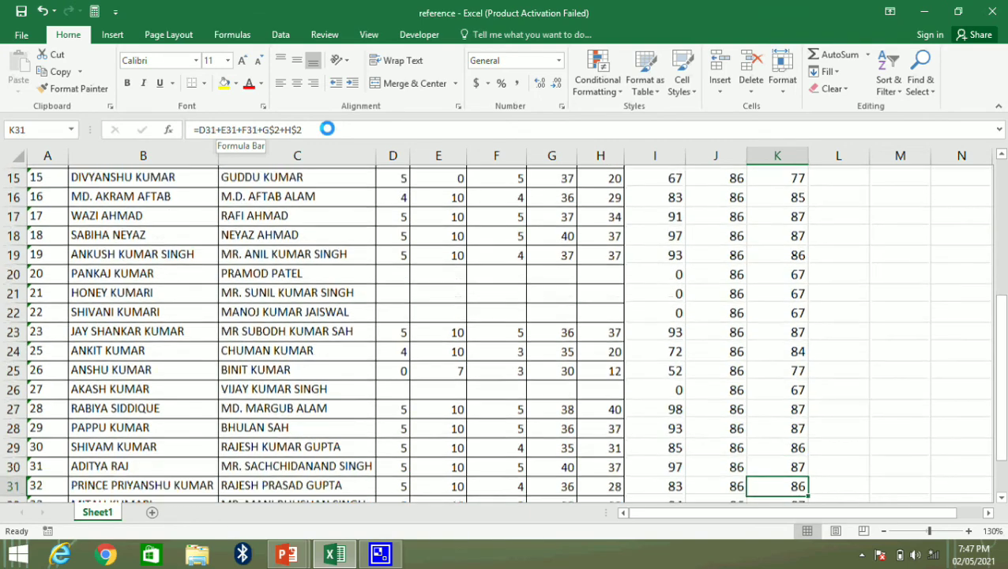
pyautogui.press('Up')
pyautogui.press('Up')
pyautogui.press('Up')
pyautogui.press('Up')
pyautogui.press('Up')
pyautogui.press('Up')
pyautogui.press('Up')
pyautogui.press('Up')
pyautogui.press('Up')
pyautogui.press('Up')
pyautogui.press('Up')
pyautogui.press('Up')
pyautogui.press('Up')
pyautogui.press('Up')
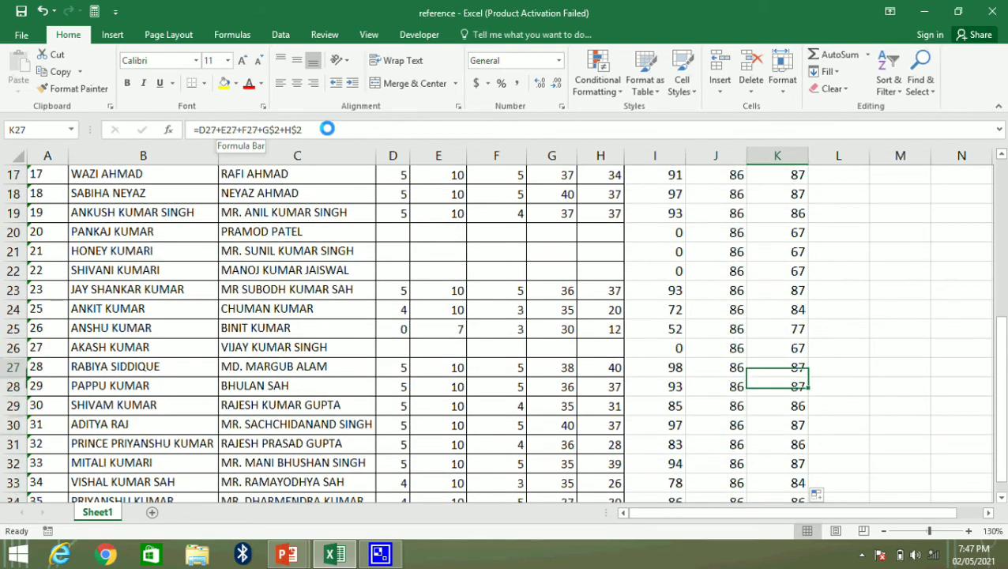
pyautogui.press('Up')
pyautogui.press('Up')
pyautogui.press('Up')
pyautogui.press('Up')
pyautogui.press('Up')
pyautogui.press('Up')
pyautogui.press('Up')
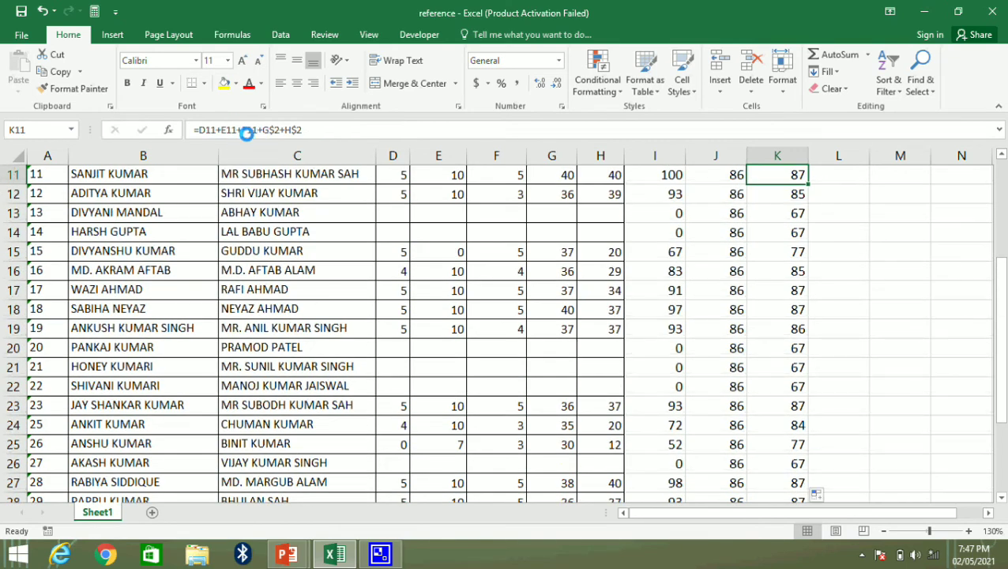
pyautogui.press('Down')
pyautogui.press('Down')
pyautogui.press('Down')
pyautogui.press('Down')
pyautogui.press('Down')
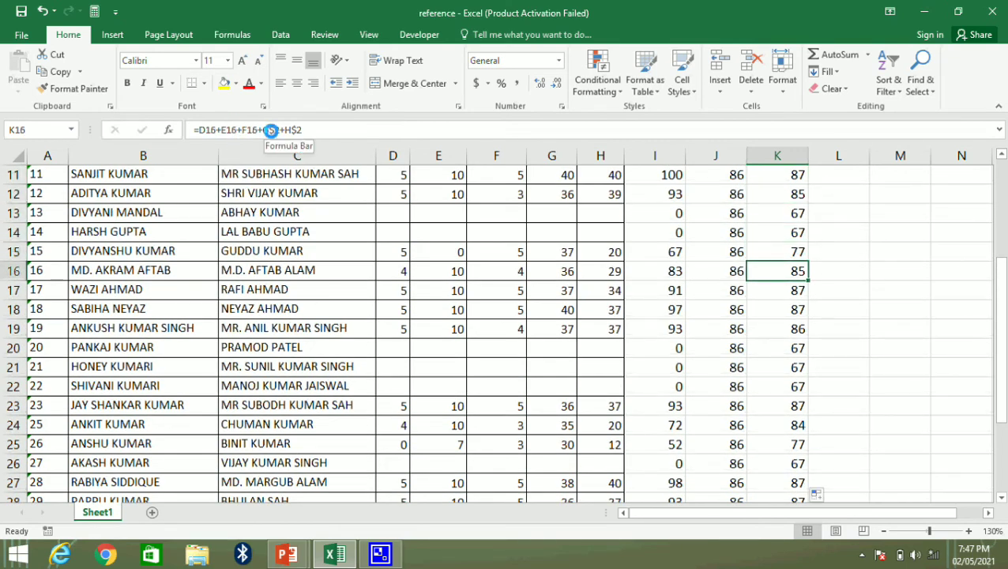
pyautogui.press('Down')
pyautogui.press('Down')
pyautogui.press('Down')
pyautogui.press('Down')
pyautogui.press('Down')
pyautogui.press('Down')
pyautogui.press('Down')
pyautogui.press('Down')
pyautogui.press('Down')
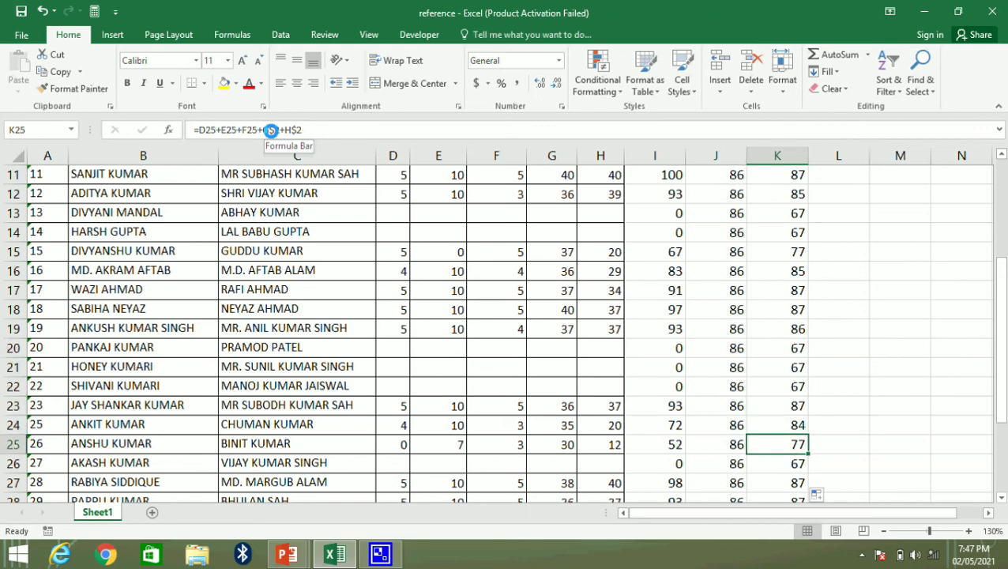
pyautogui.press('Down')
pyautogui.press('Down')
pyautogui.press('Down')
pyautogui.press('Down')
pyautogui.press('Down')
pyautogui.press('Down')
pyautogui.press('Down')
pyautogui.press('Down')
pyautogui.press('Down')
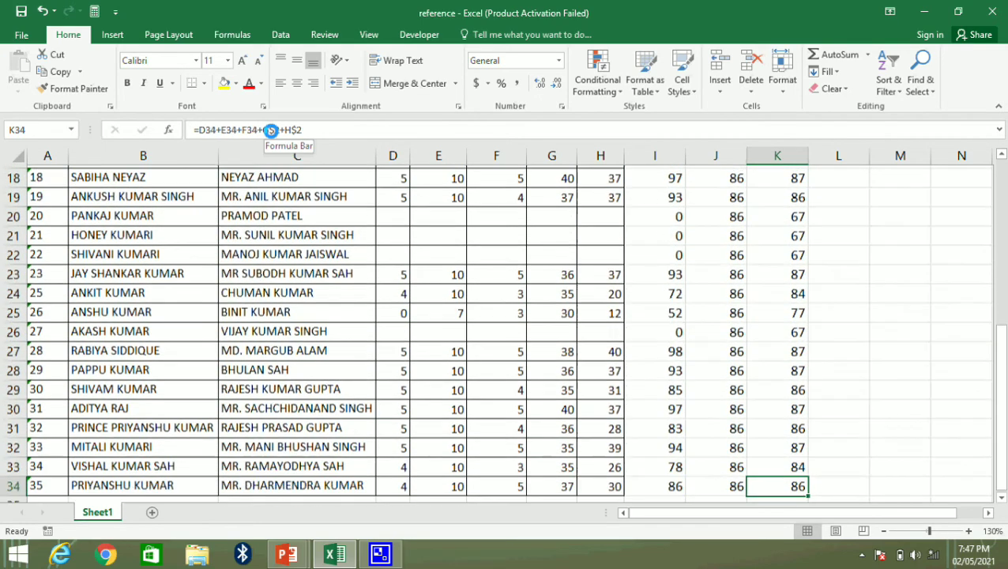
pyautogui.press('Down')
pyautogui.press('Up')
pyautogui.press('Up')
pyautogui.press('Up')
pyautogui.press('Up')
pyautogui.press('Up')
pyautogui.press('Up')
pyautogui.press('Up')
pyautogui.press('Up')
pyautogui.press('Up')
pyautogui.press('Up')
pyautogui.press('Up')
pyautogui.press('Up')
pyautogui.press('Up')
pyautogui.press('Up')
pyautogui.press('Up')
pyautogui.press('Up')
pyautogui.press('Up')
pyautogui.press('Up')
pyautogui.press('Up')
pyautogui.press('Up')
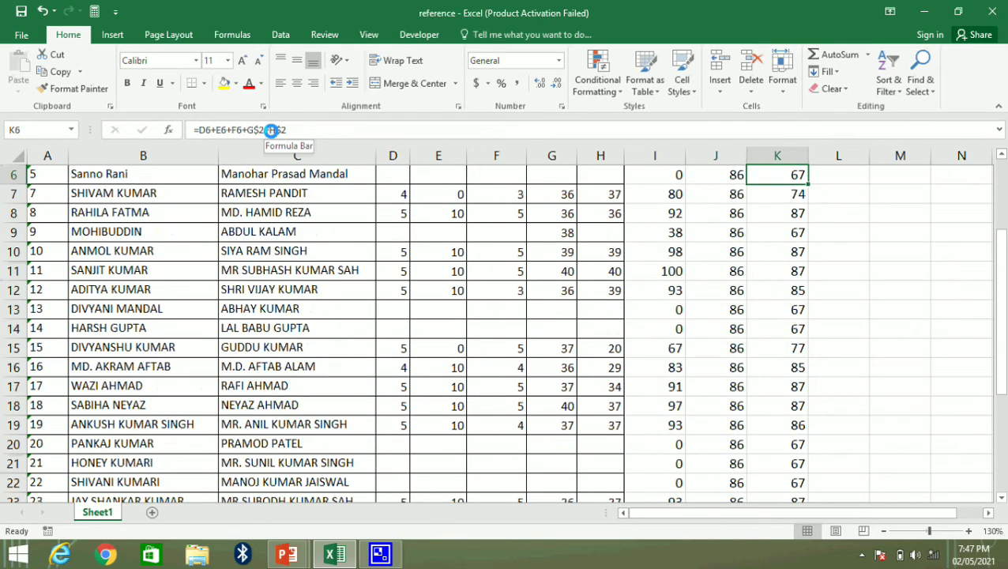
pyautogui.press('Up')
pyautogui.press('Up')
pyautogui.press('Up')
pyautogui.press('Up')
pyautogui.press('Up')
pyautogui.press('Down')
pyautogui.press('Down')
pyautogui.press('Down')
pyautogui.press('Down')
pyautogui.press('Down')
pyautogui.press('Down')
pyautogui.press('Down')
pyautogui.press('Down')
pyautogui.press('Down')
pyautogui.press('Down')
pyautogui.press('Down')
pyautogui.press('Down')
pyautogui.press('Down')
pyautogui.press('Down')
pyautogui.press('Down')
pyautogui.press('Down')
pyautogui.press('Down')
pyautogui.press('Down')
pyautogui.press('Down')
pyautogui.press('Down')
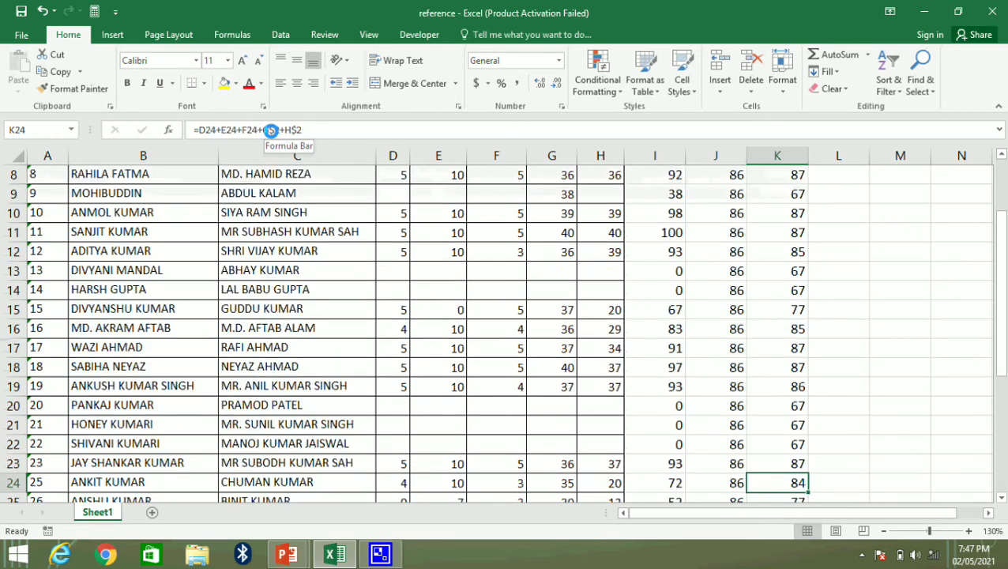
# Step: Examine the formulas further down column K from K24, then back up to K3, checking which references follow the row and which stay fixed
pyautogui.press('Down')
pyautogui.press('Down')
pyautogui.press('Down')
pyautogui.press('Down')
pyautogui.press('Down')
pyautogui.press('Down')
pyautogui.press('Down')
pyautogui.press('Down')
pyautogui.press('Down')
pyautogui.press('Down')
pyautogui.press('Down')
pyautogui.press('Down')
pyautogui.press('Down')
pyautogui.press('Down')
pyautogui.press('Up')
pyautogui.press('Up')
pyautogui.press('Up')
pyautogui.press('Up')
pyautogui.press('Up')
pyautogui.press('Up')
pyautogui.press('Up')
pyautogui.press('Up')
pyautogui.press('Up')
pyautogui.press('Up')
pyautogui.press('Up')
pyautogui.press('Up')
pyautogui.press('Up')
pyautogui.press('Up')
pyautogui.press('Up')
pyautogui.press('Up')
pyautogui.press('Up')
pyautogui.press('Up')
pyautogui.press('Up')
pyautogui.press('Up')
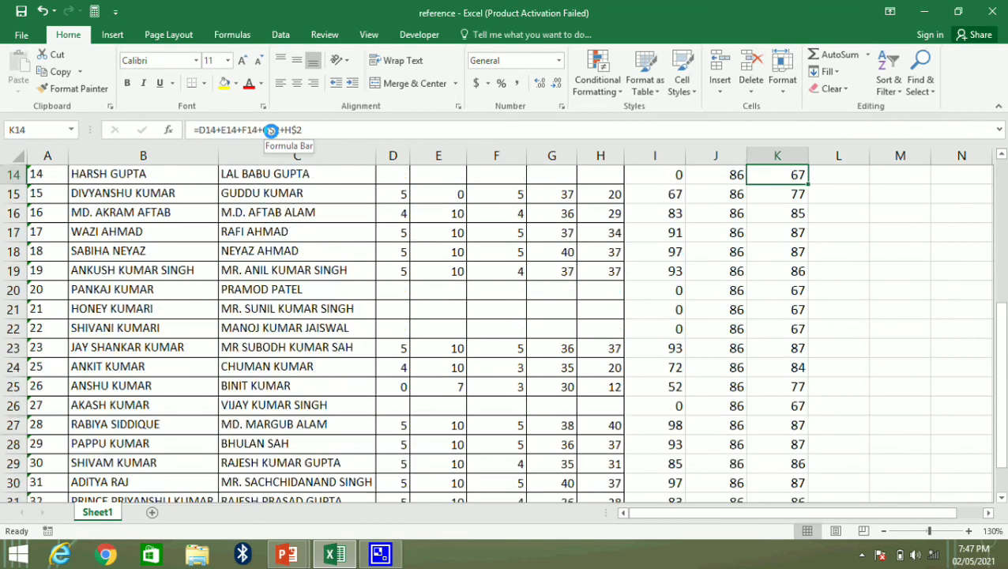
pyautogui.press('Up')
pyautogui.press('Up')
pyautogui.press('Up')
pyautogui.press('Up')
pyautogui.press('Up')
pyautogui.press('Up')
pyautogui.press('Up')
pyautogui.press('Up')
pyautogui.press('Up')
pyautogui.press('Up')
pyautogui.press('Up')
pyautogui.press('Up')
pyautogui.press('Up')
pyautogui.press('Down')
pyautogui.press('Down')
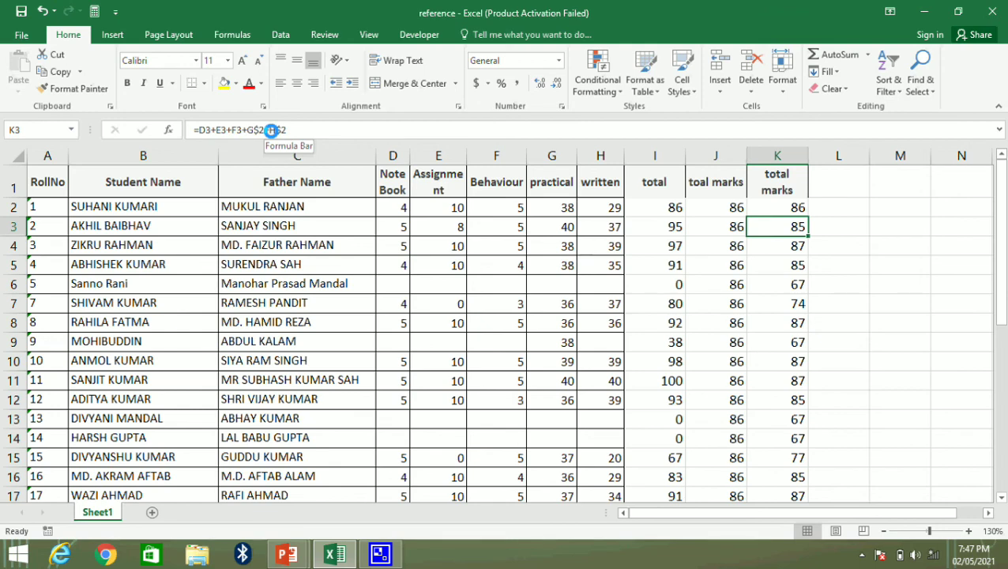
# Step: Switch to the PowerPoint slideshow, reveal the last point on the mixed cell referencing slide and advance to the closing slide
pyautogui.hotkey('alt', 'Tab')
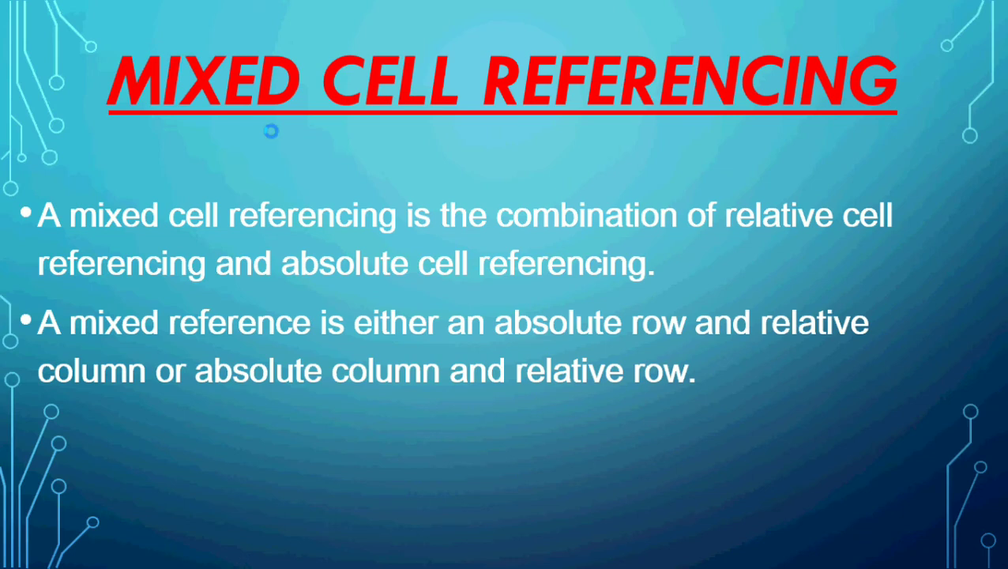
pyautogui.click(271, 132)
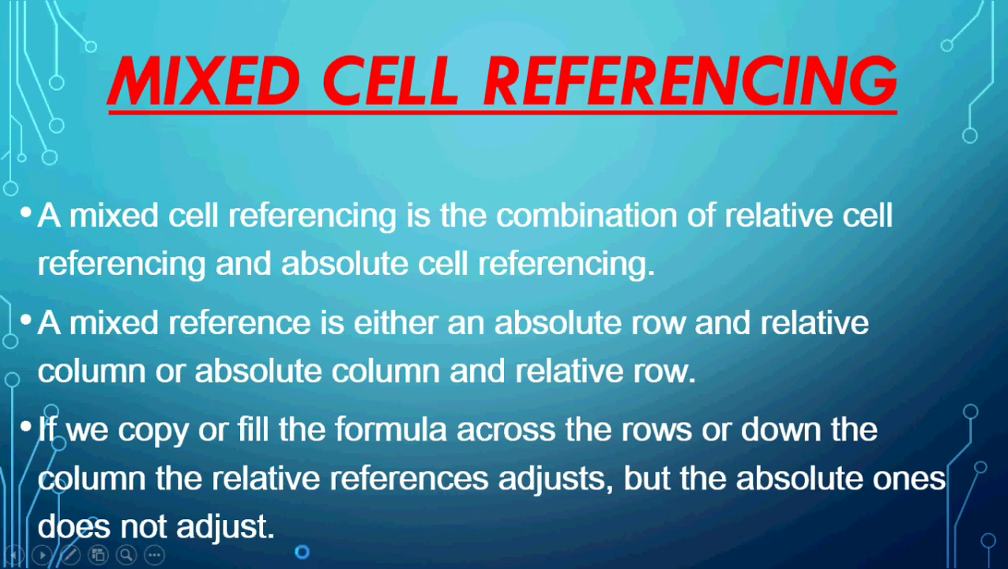
pyautogui.press('Right')
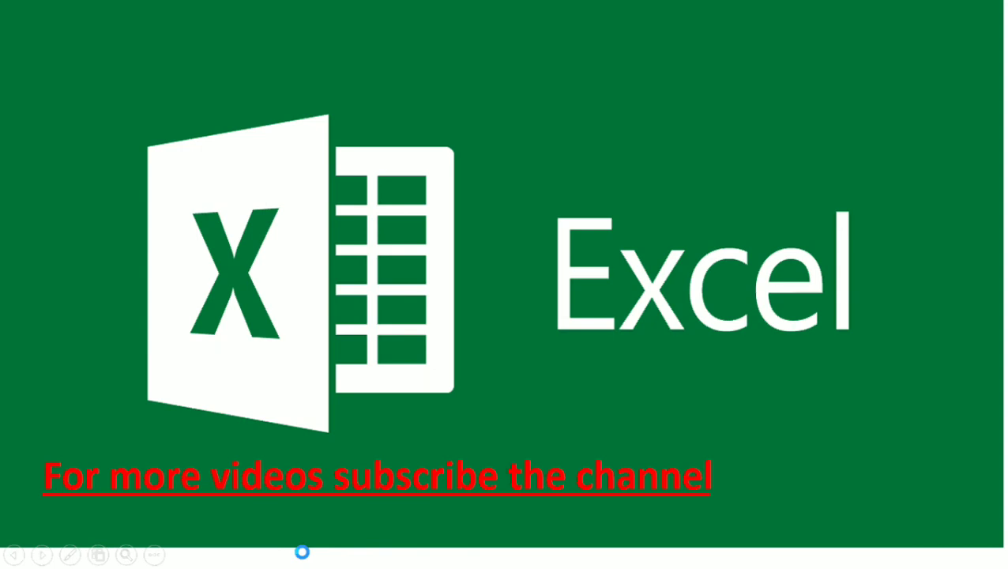